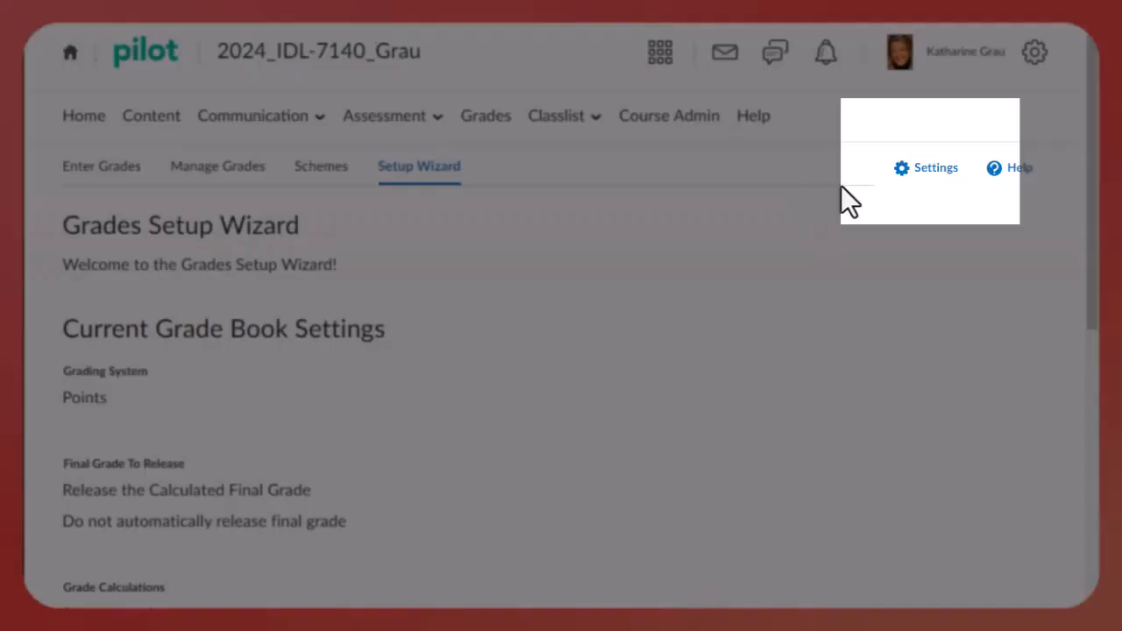
In the gradebook's personal display options, choose Manage Grades as the default grades area and save the settings
click(923, 174)
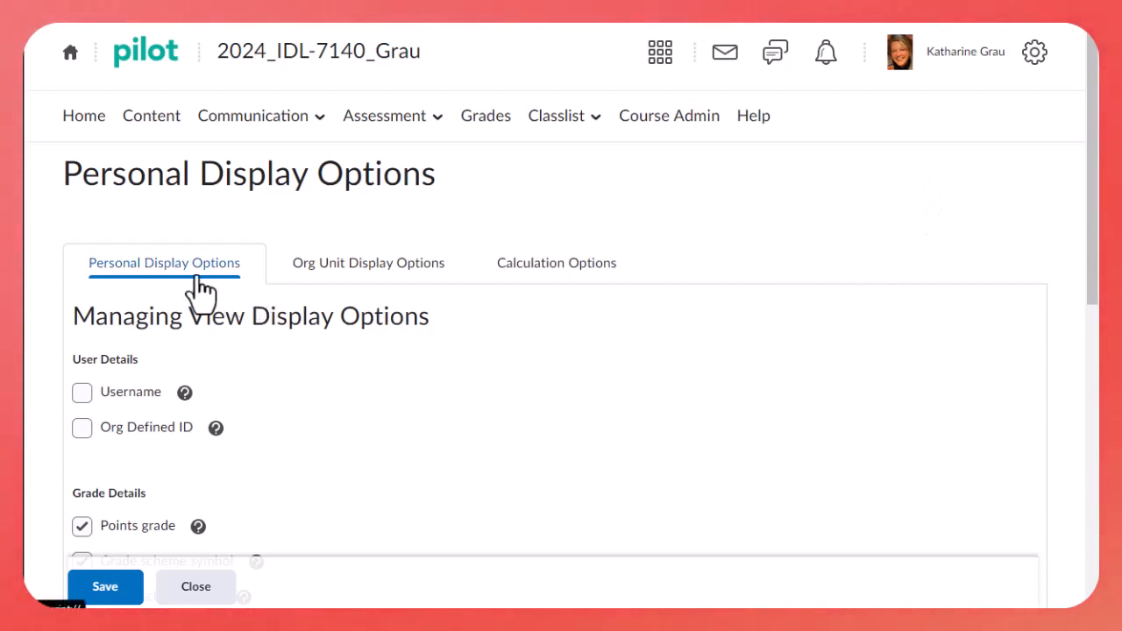
scroll(200, 289, down, 3)
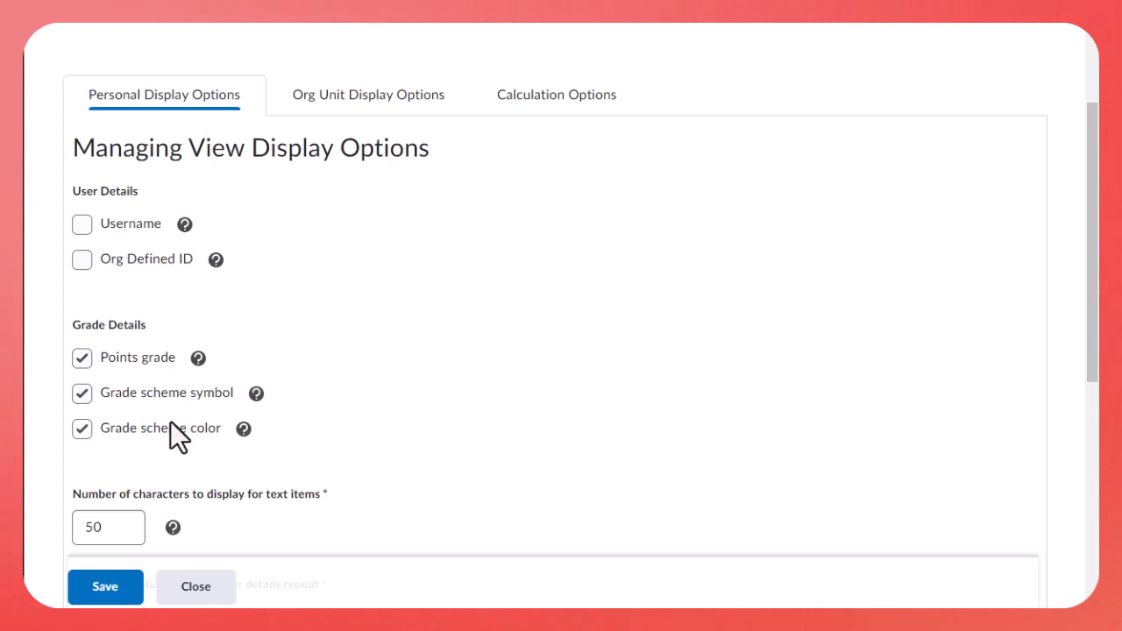
scroll(172, 423, down, 1)
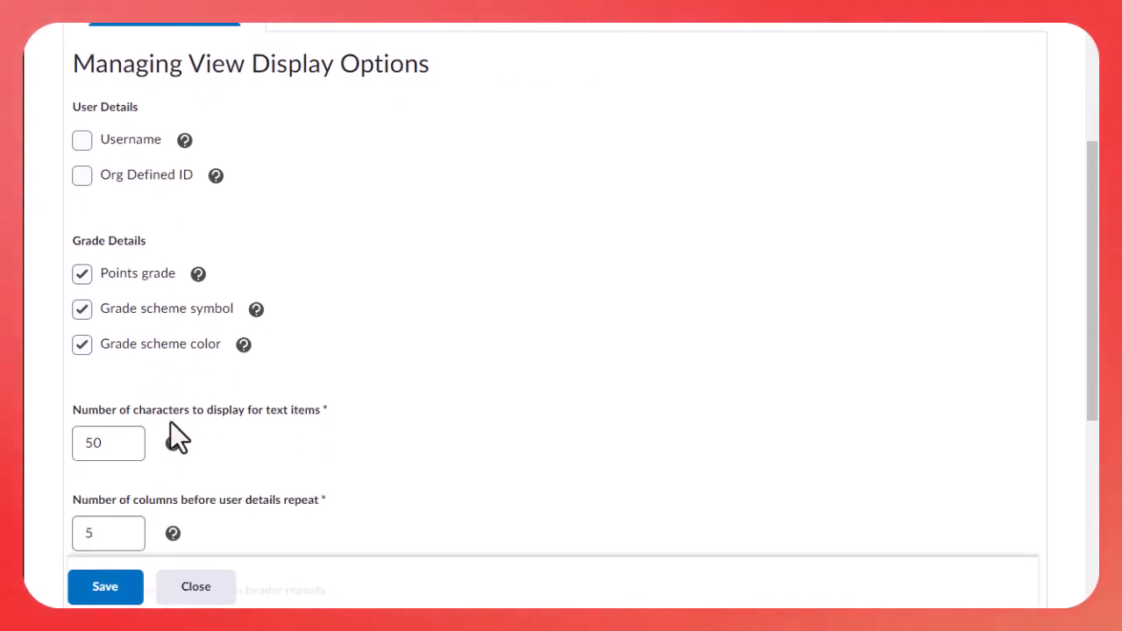
scroll(172, 423, down, 1)
scroll(170, 421, down, 3)
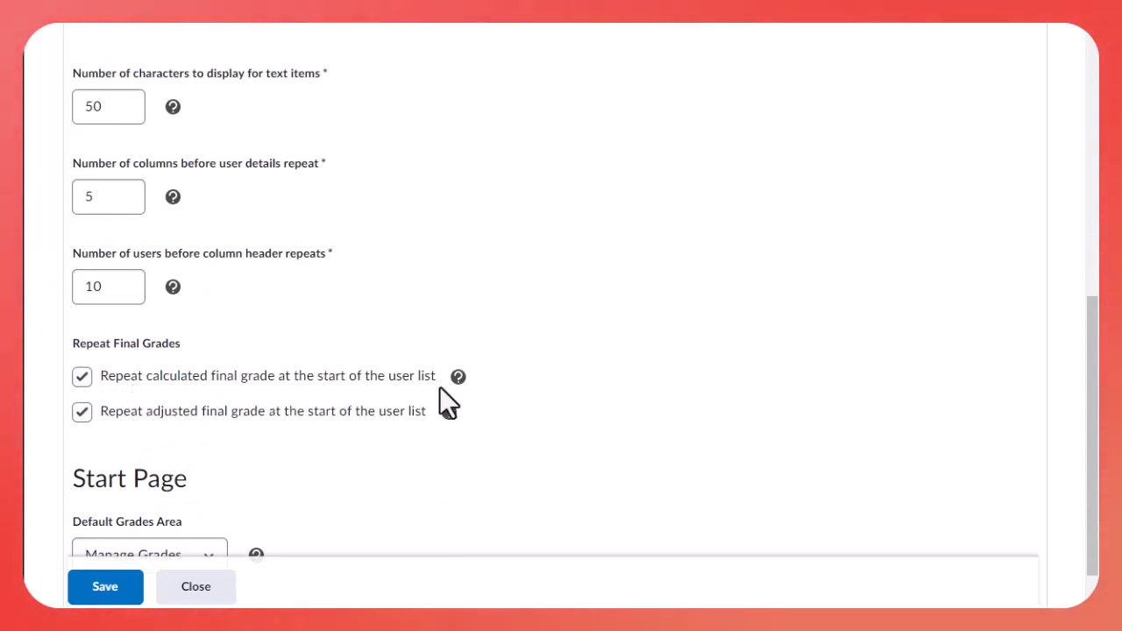
scroll(439, 387, down, 2)
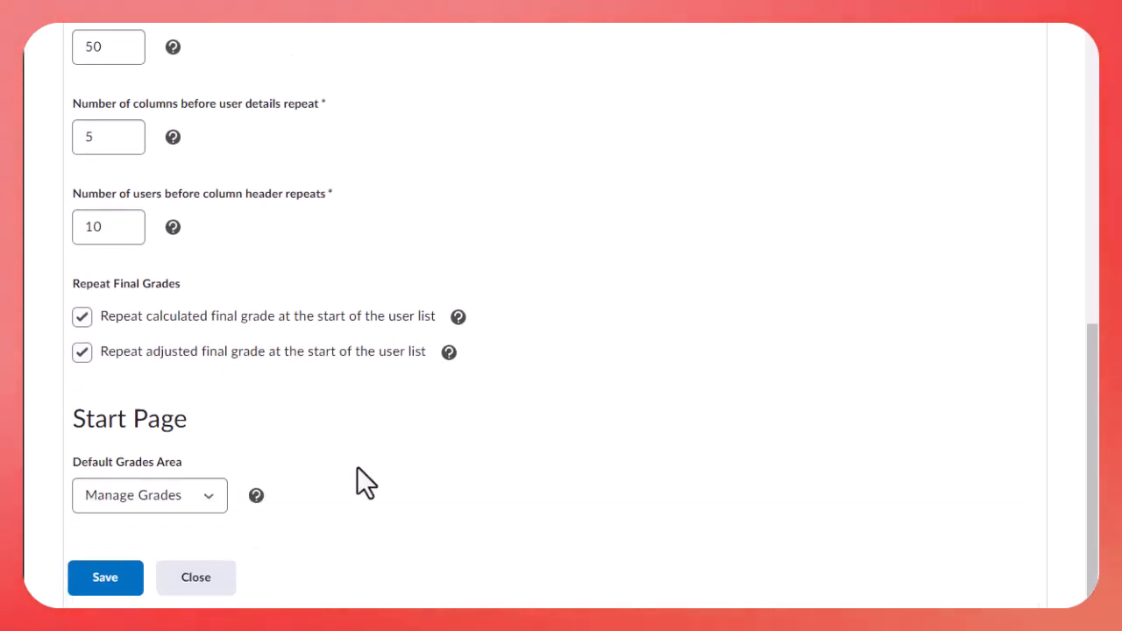
click(208, 495)
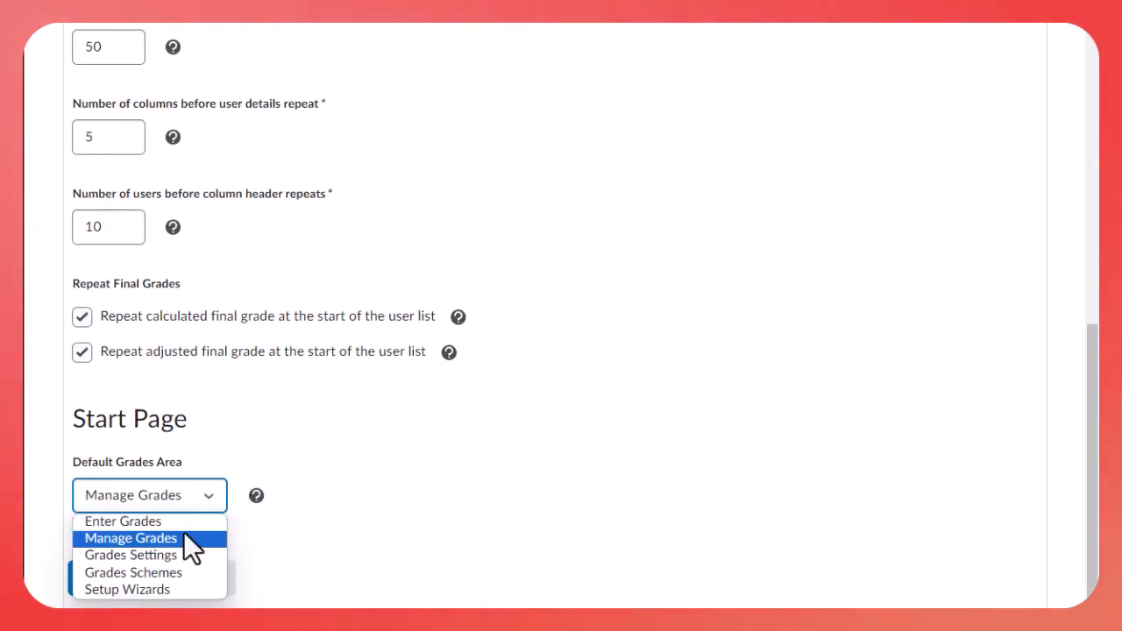
click(162, 540)
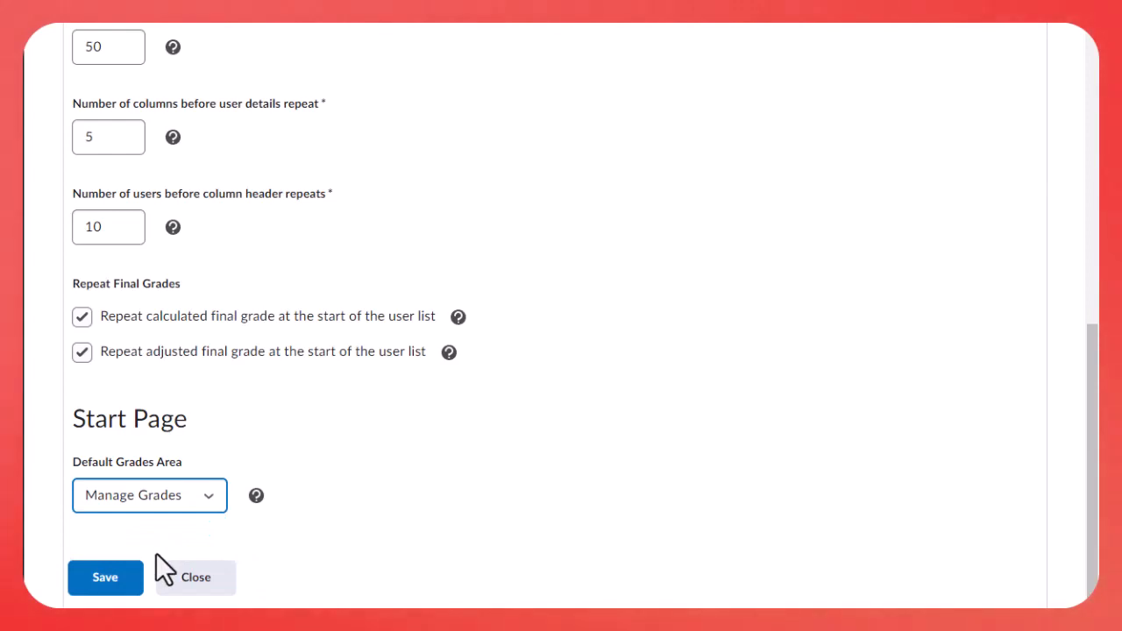
click(101, 580)
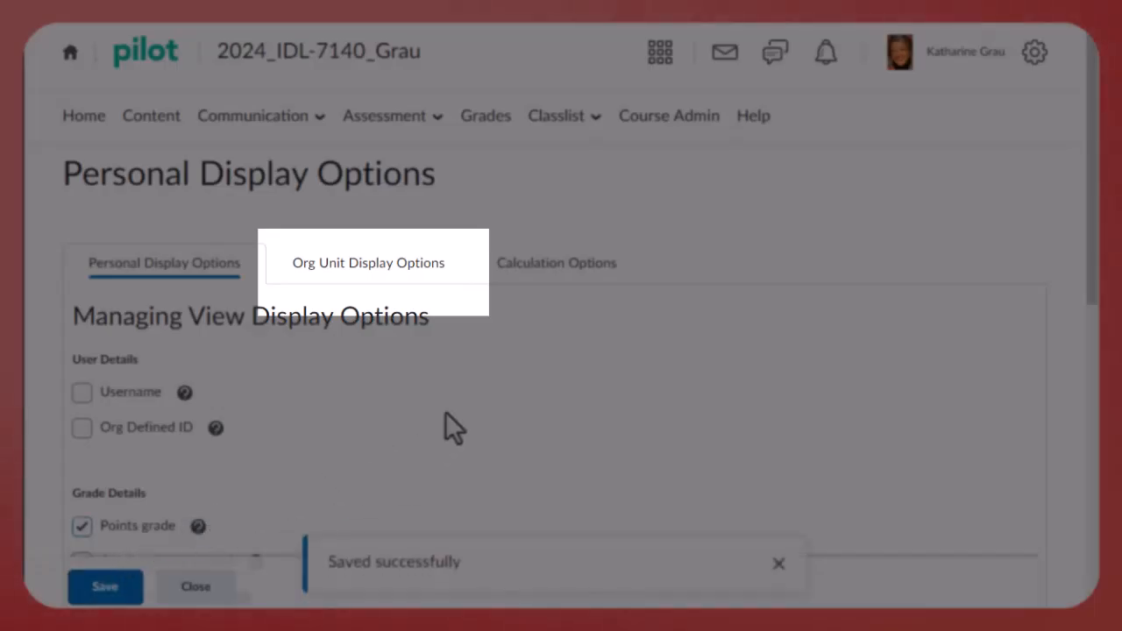
Review the gradebook's Org Unit Display Options for the managing and student views and save them
click(412, 267)
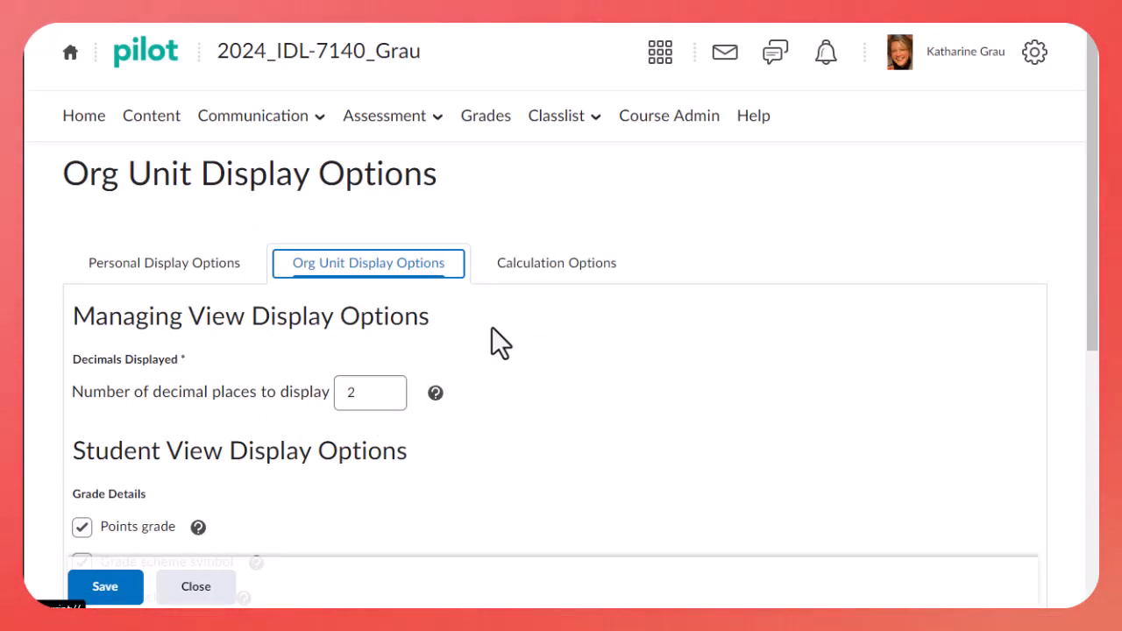
scroll(234, 403, down, 2)
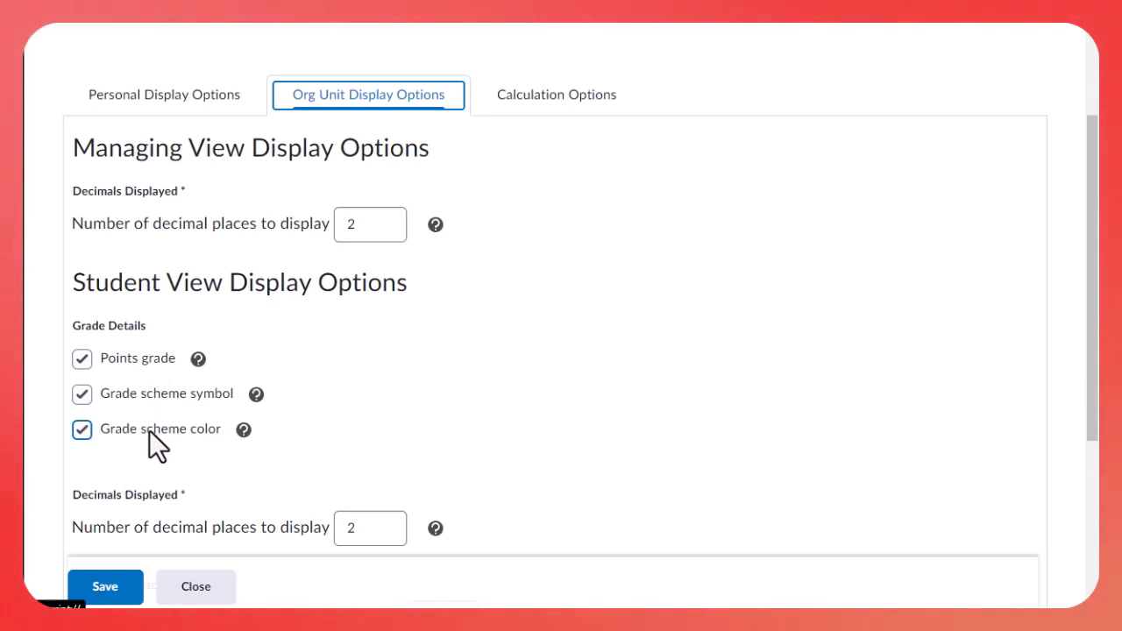
scroll(149, 430, down, 1)
scroll(149, 430, down, 1)
scroll(150, 430, down, 1)
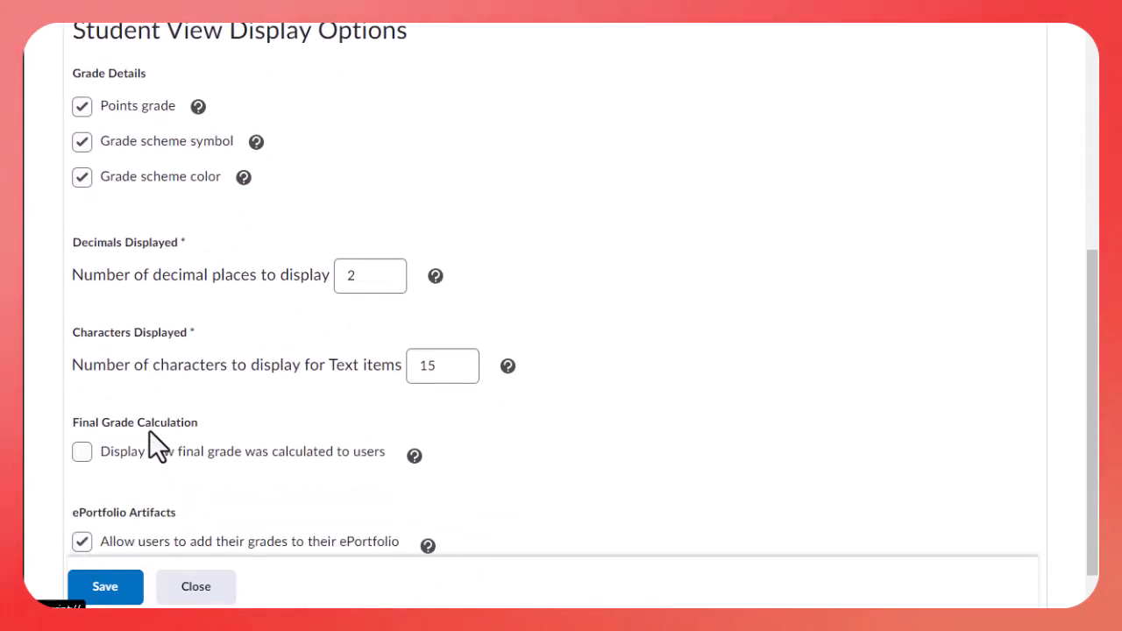
scroll(149, 430, down, 1)
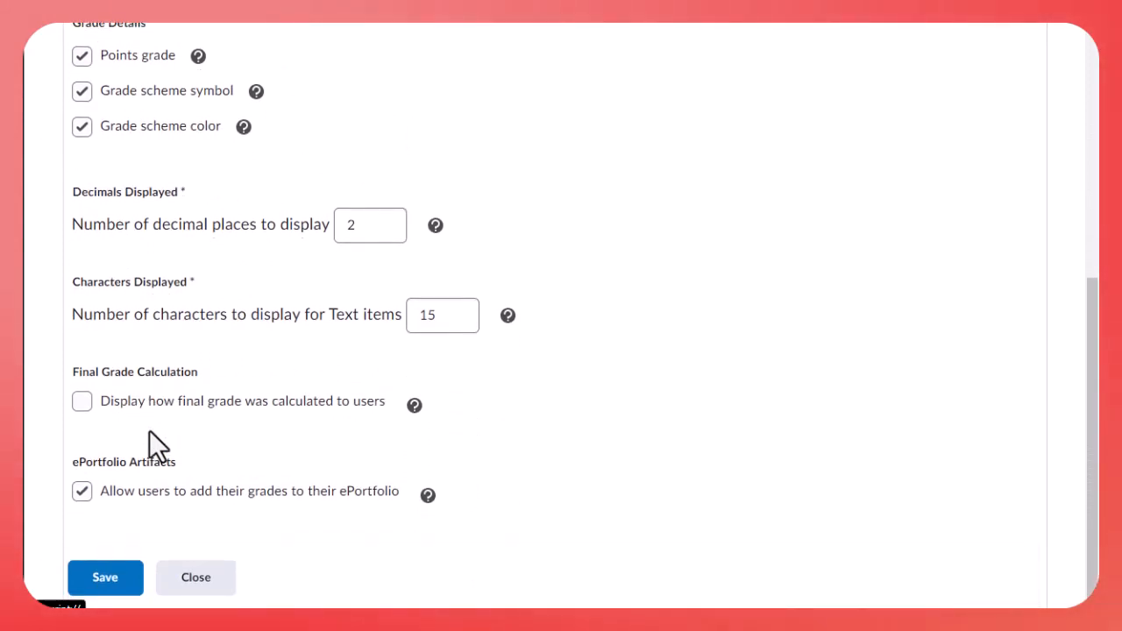
click(125, 588)
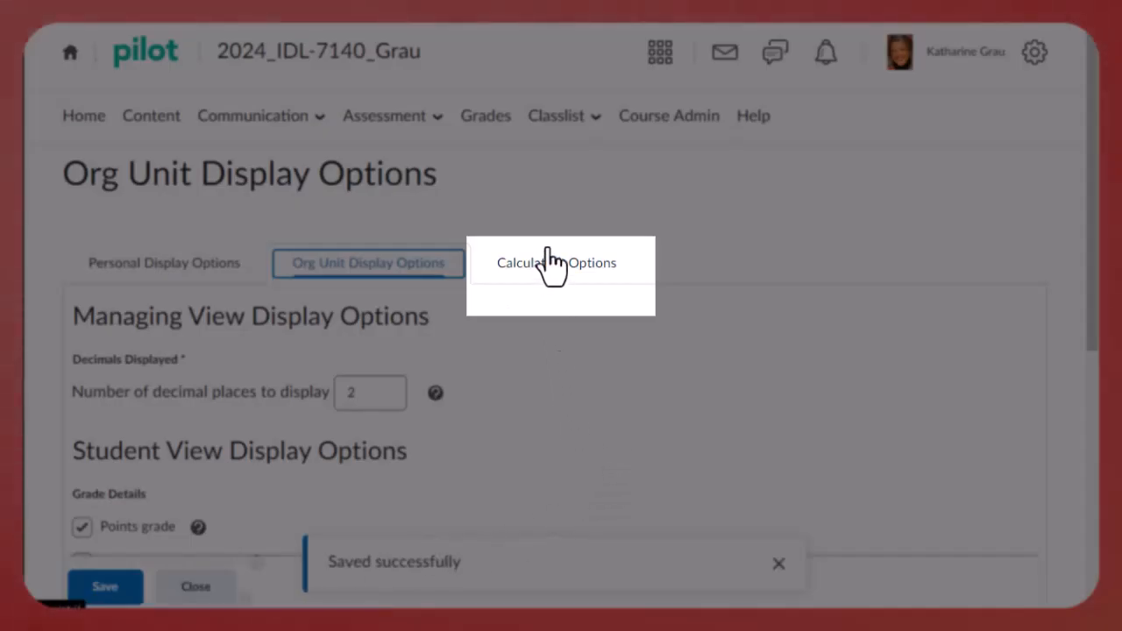
Select the Points grading system in the gradebook's Calculation Options
click(545, 267)
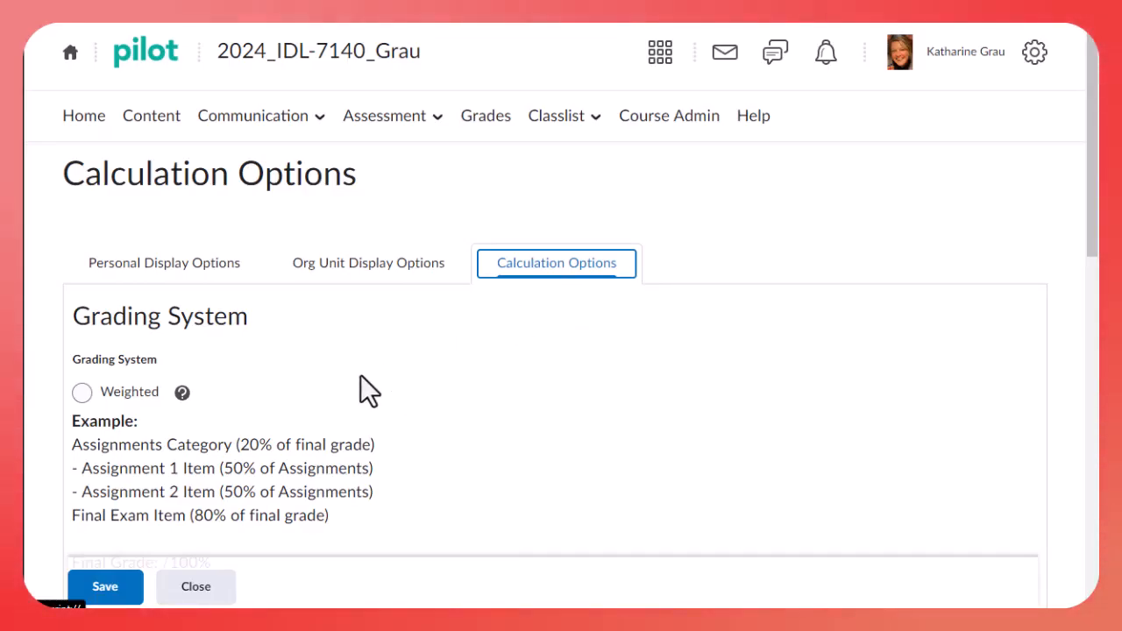
scroll(361, 377, down, 3)
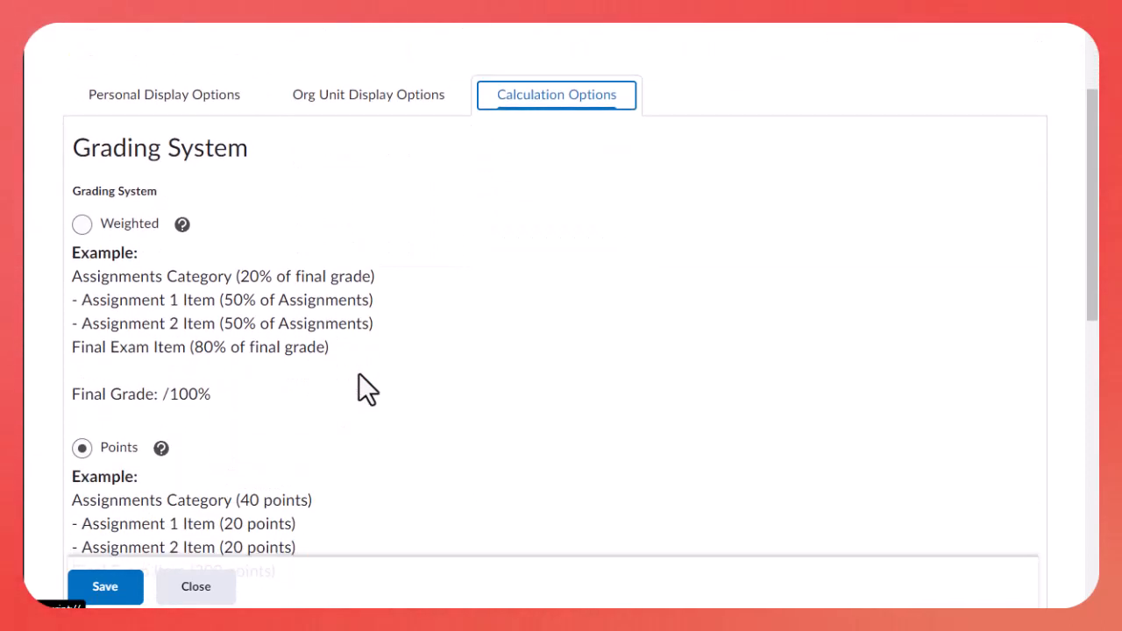
scroll(92, 445, down, 3)
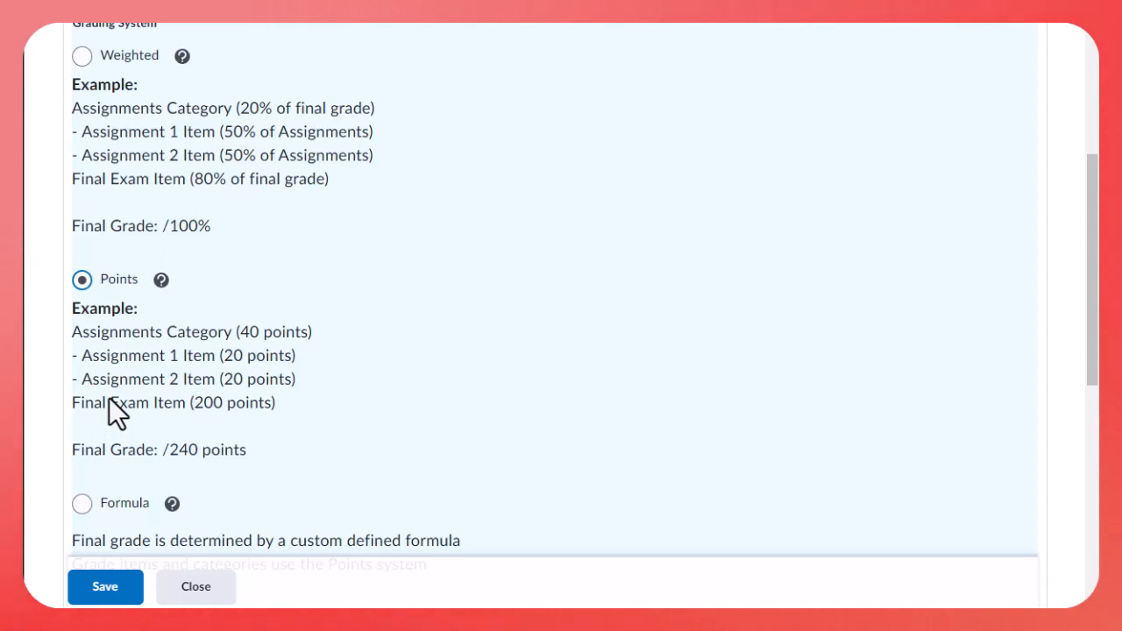
Choose Calculated Final Grade for release and Drop ungraded items for grade calculations, and save the calculation options
scroll(441, 416, down, 2)
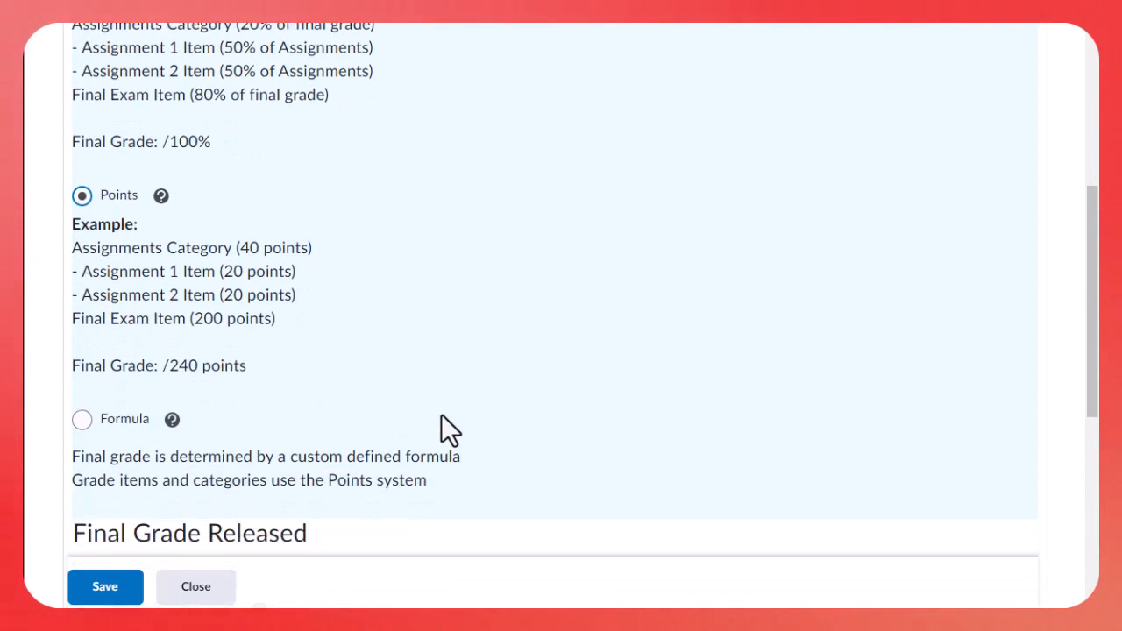
scroll(441, 416, down, 4)
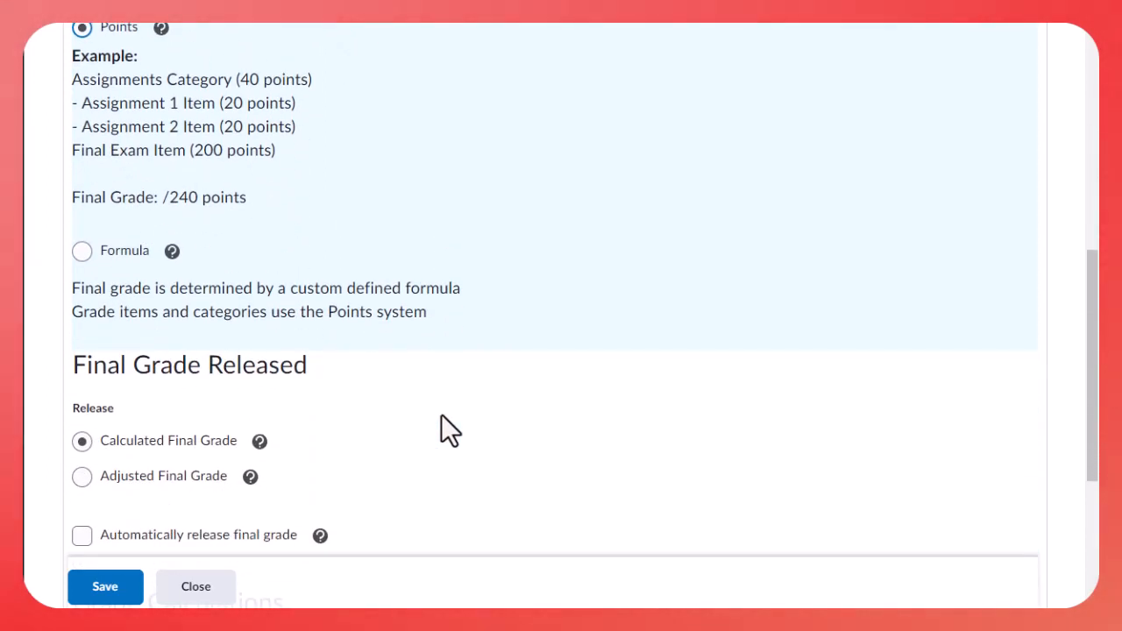
scroll(441, 414, down, 4)
click(156, 271)
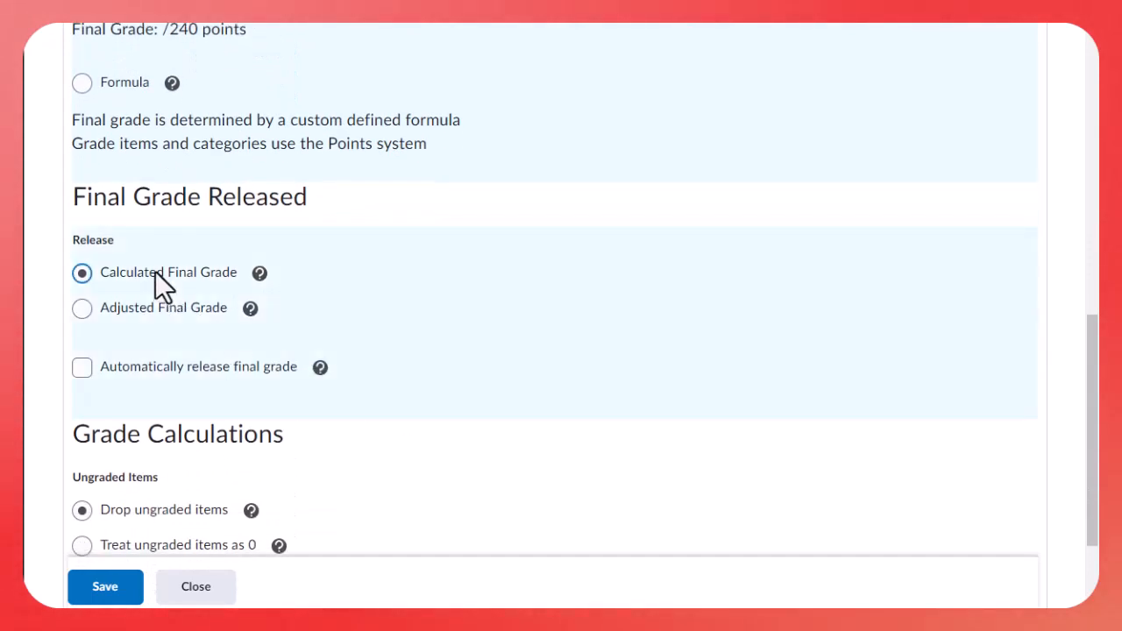
scroll(457, 283, down, 4)
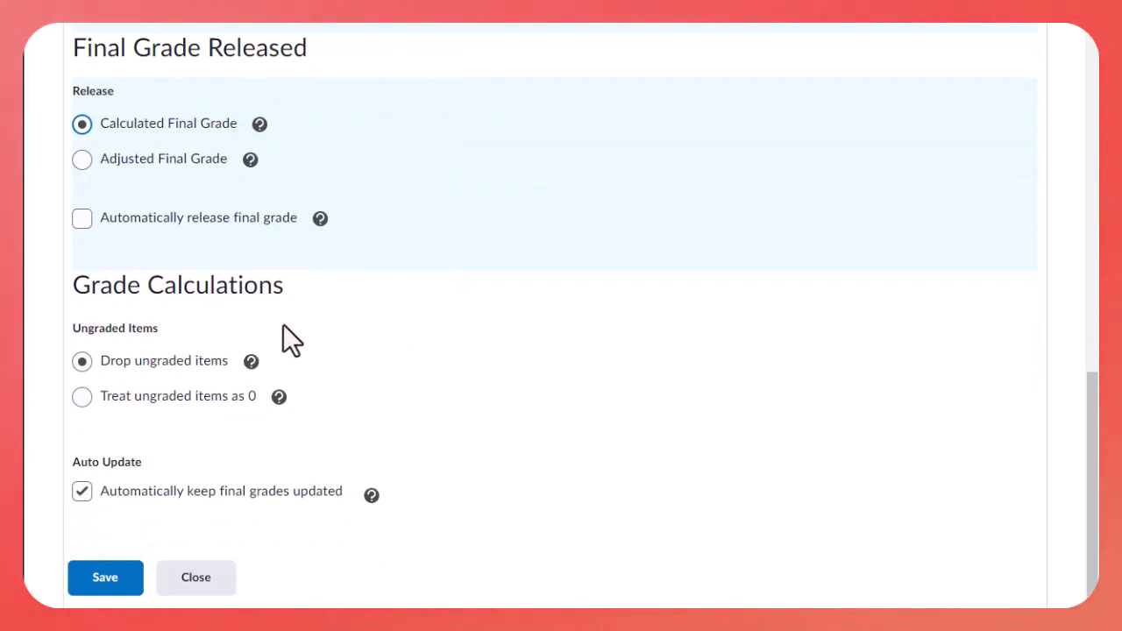
click(191, 360)
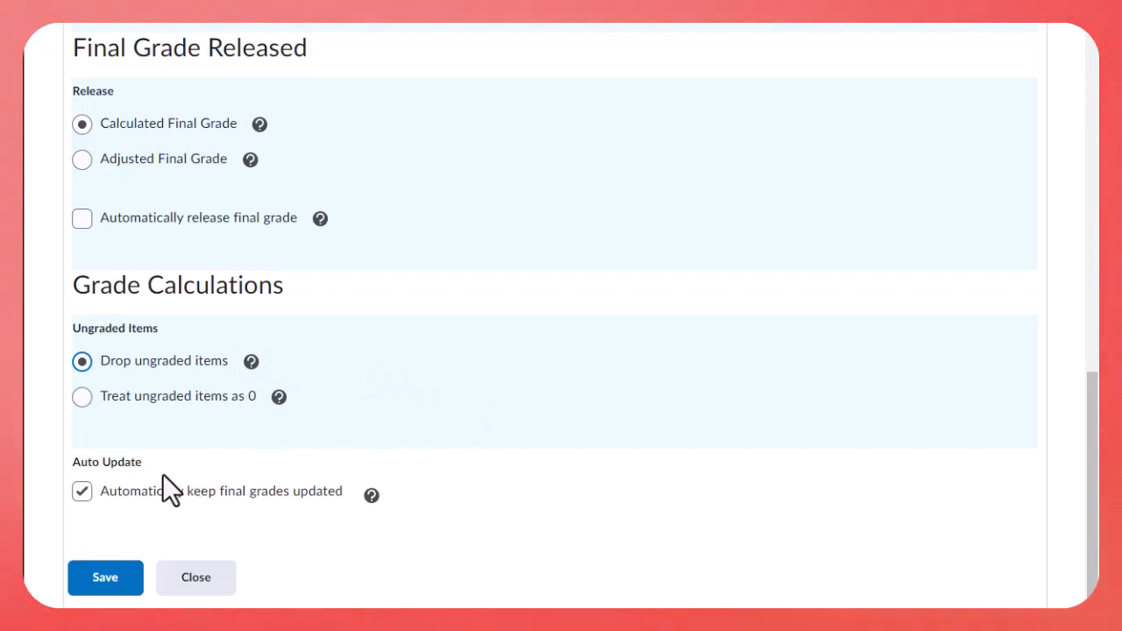
click(129, 577)
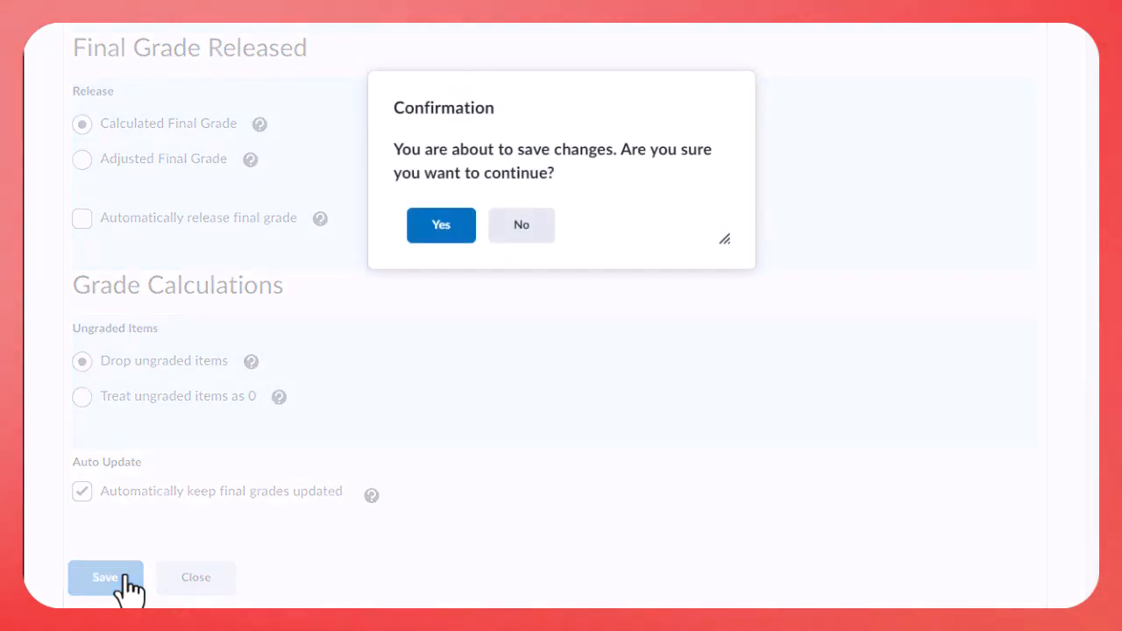
click(441, 229)
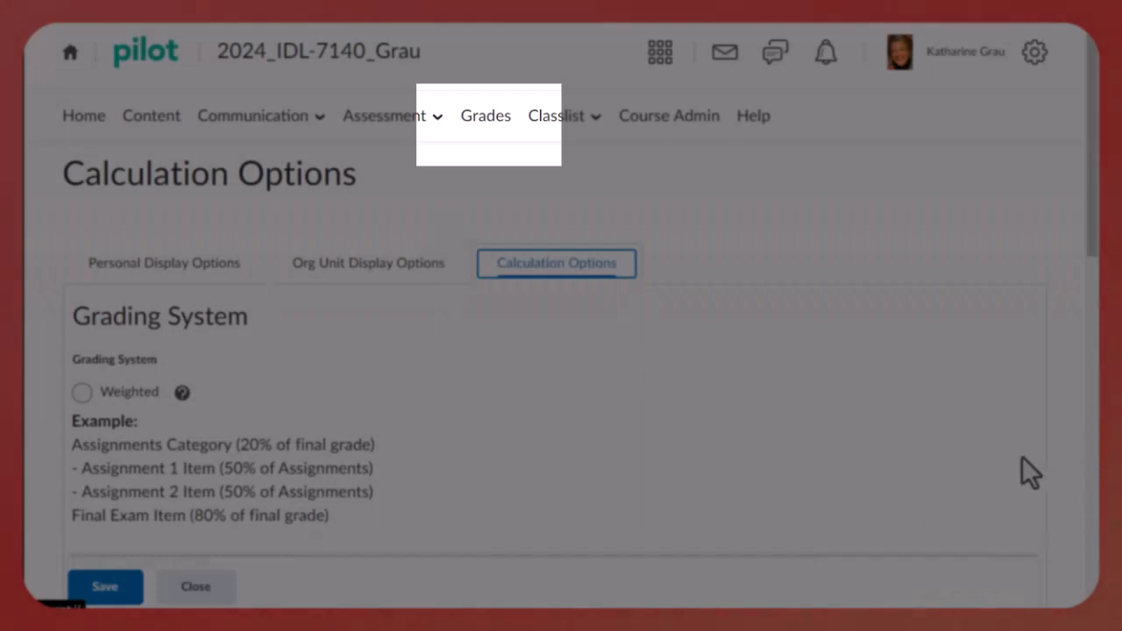
Create a grade category named WEEK 3 in the Manage Grades area and save it
click(494, 118)
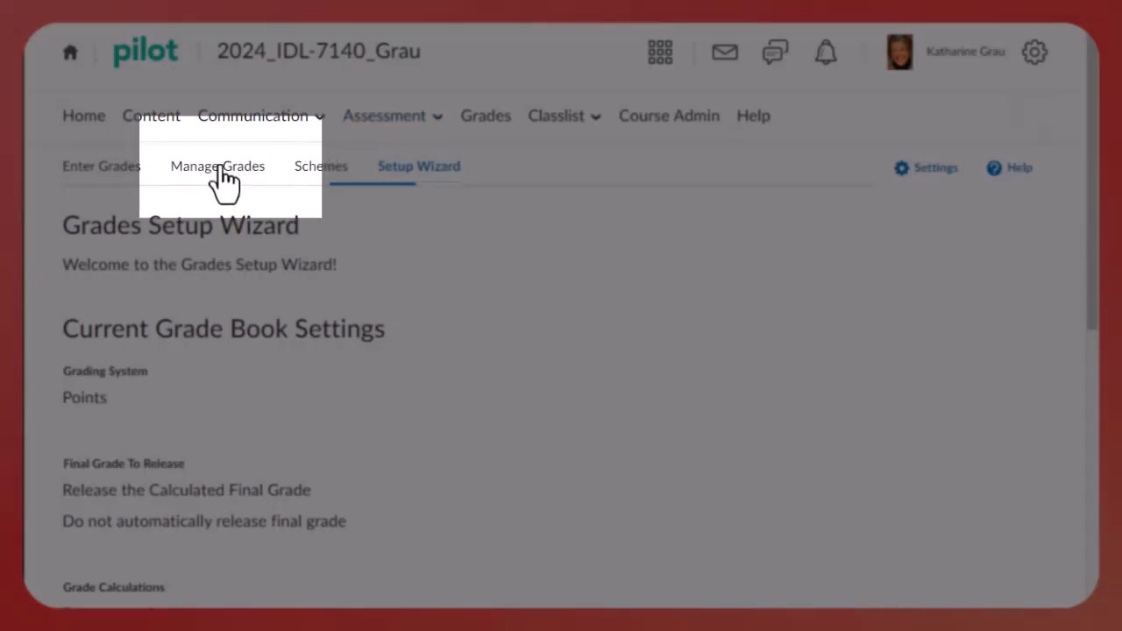
click(217, 173)
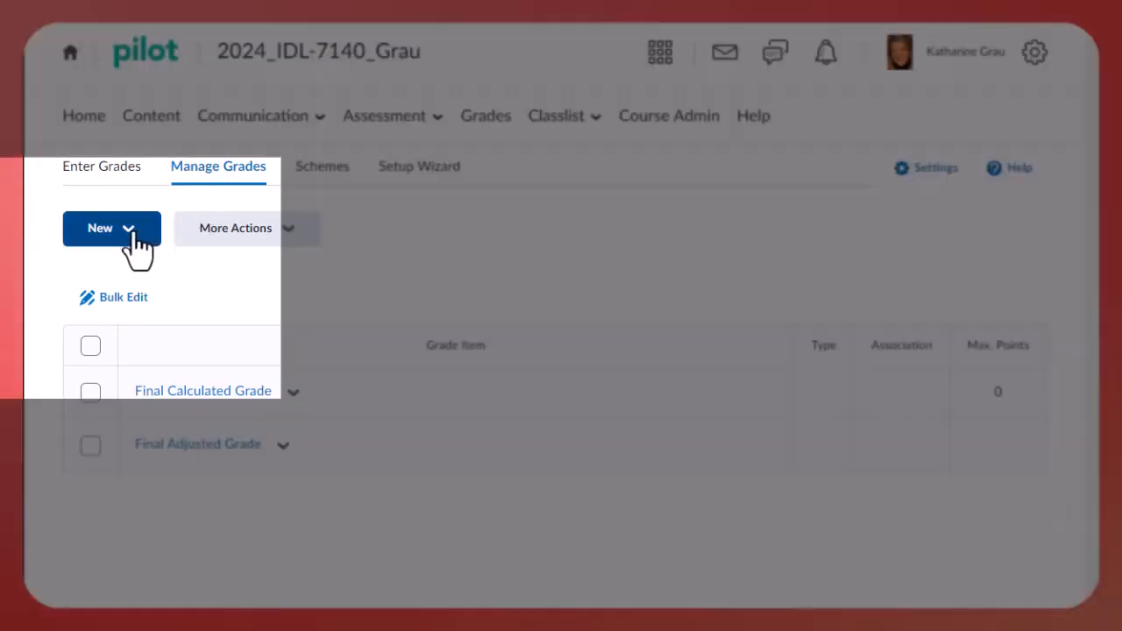
click(131, 229)
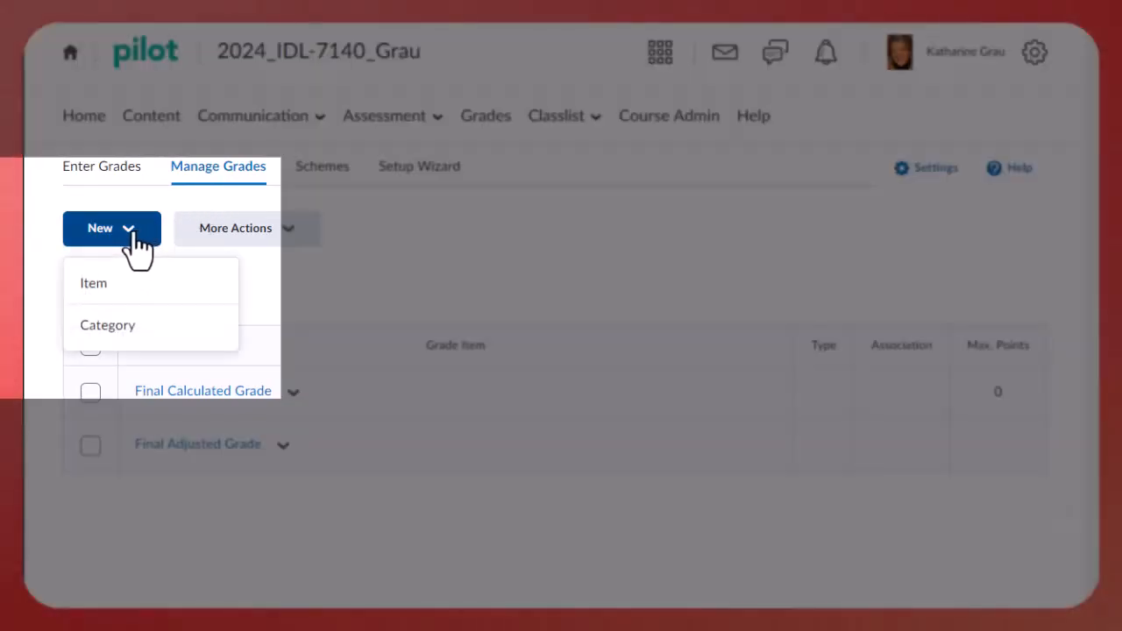
click(126, 324)
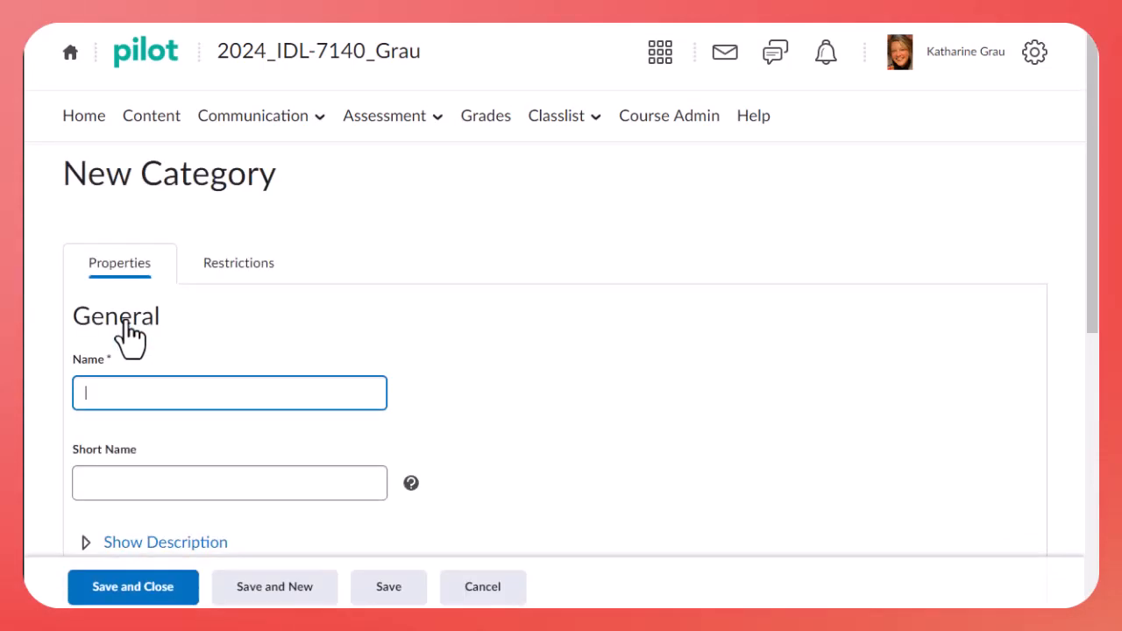
scroll(180, 351, down, 1)
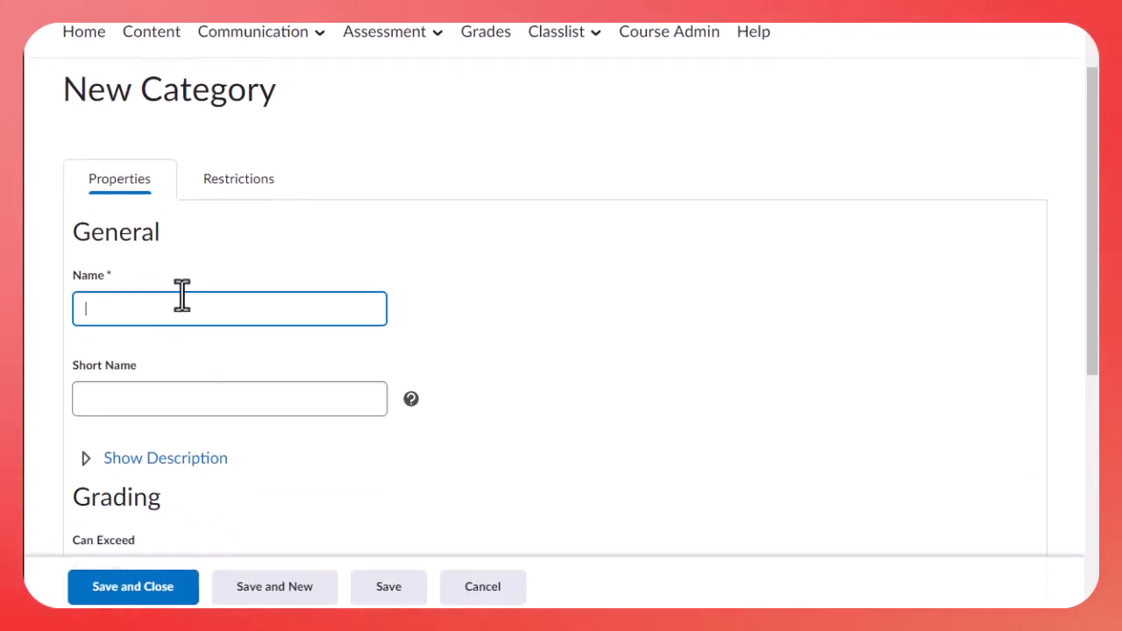
text(WEEK 3)
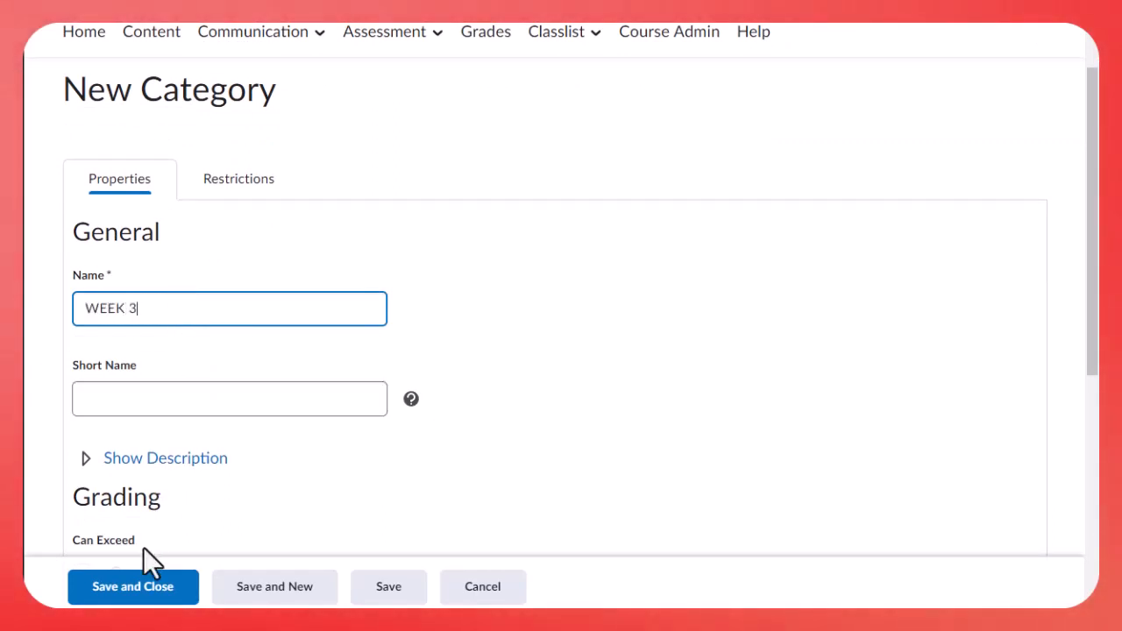
click(132, 593)
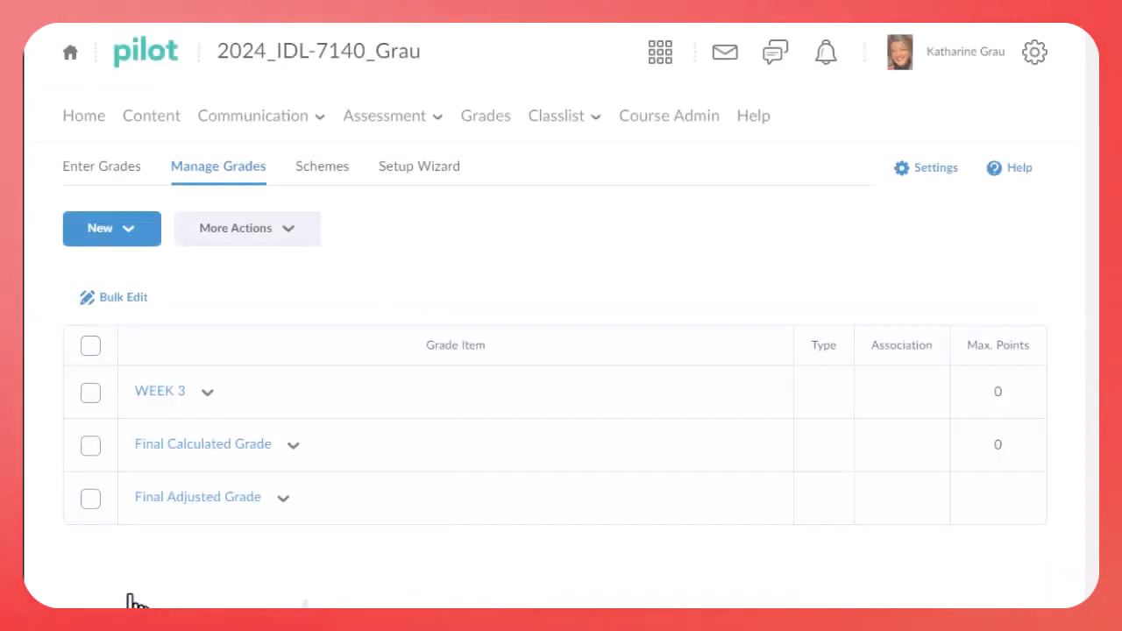
Create another grade category named WEEK 4 and save it
click(133, 238)
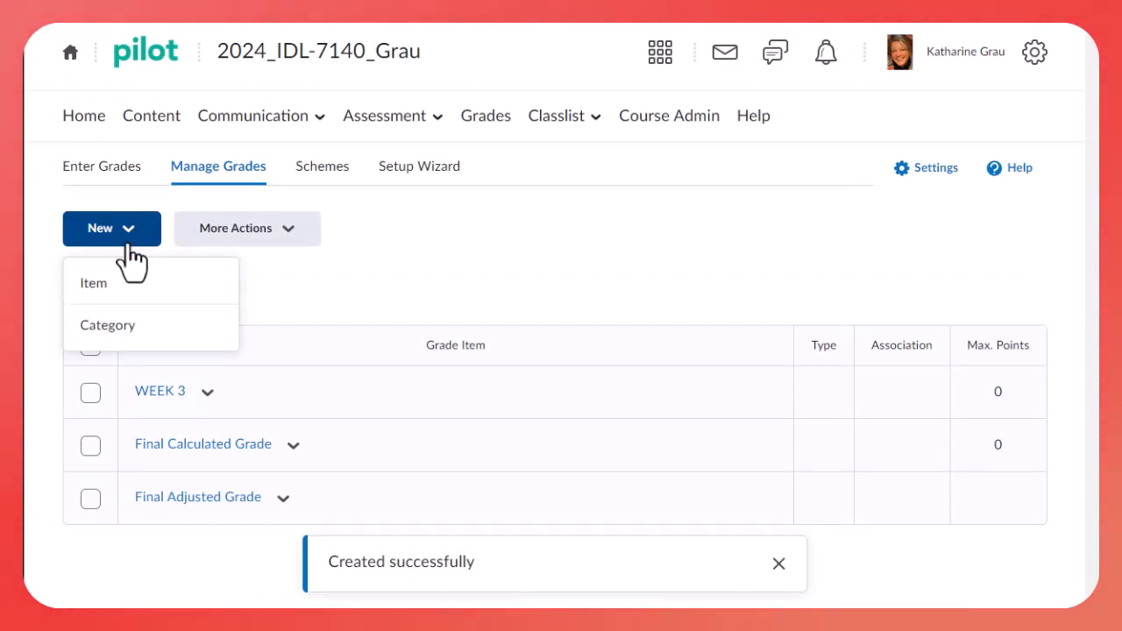
click(107, 337)
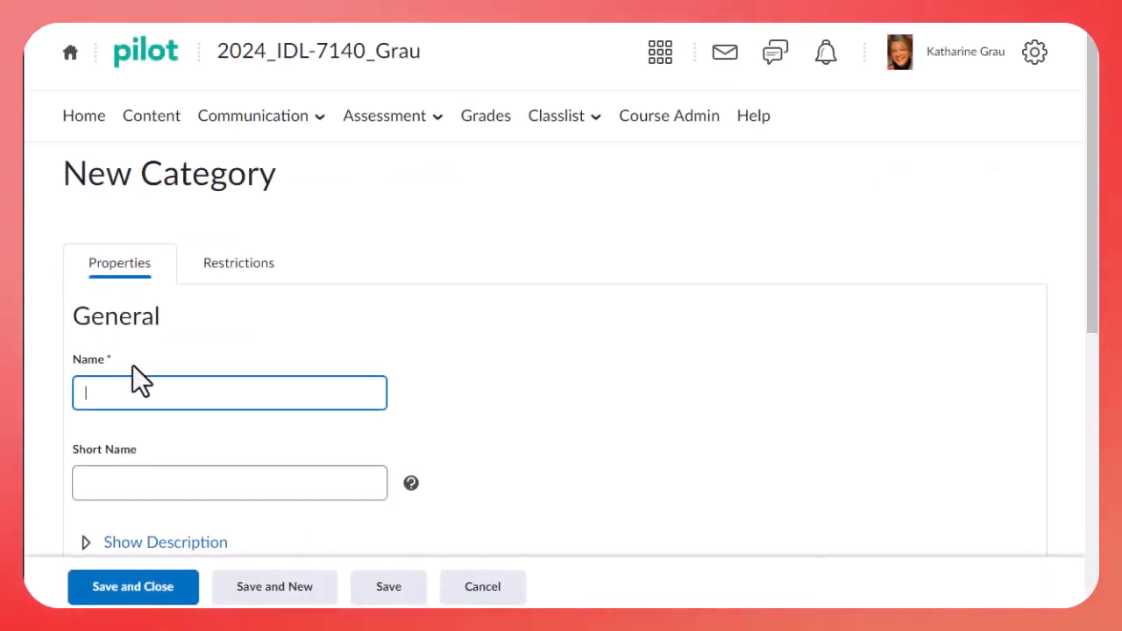
text(WEEK 4)
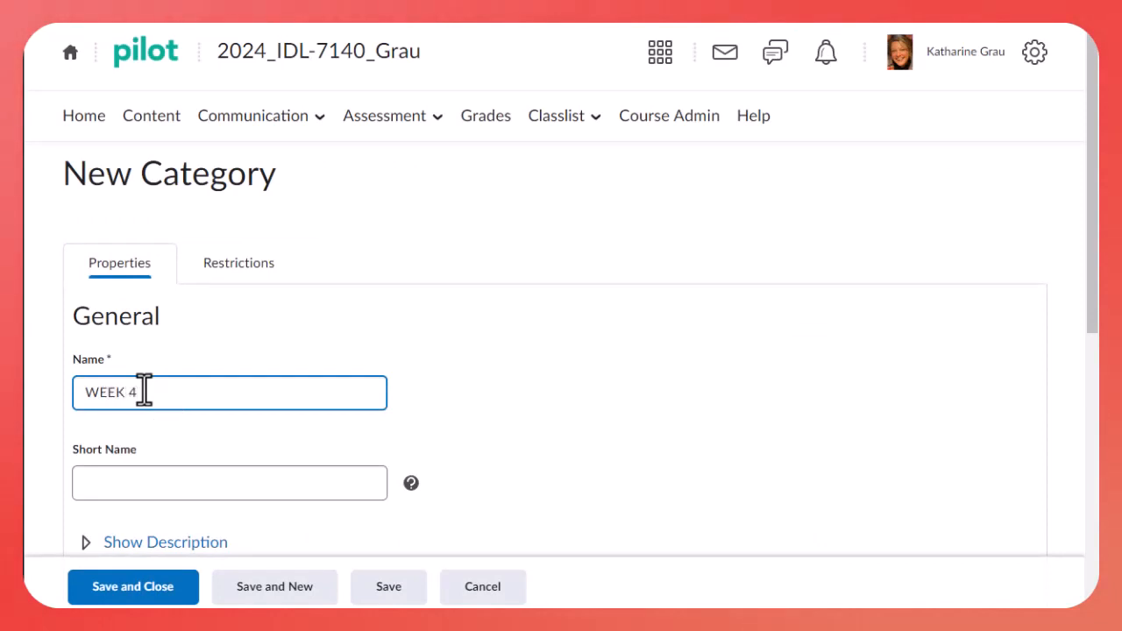
scroll(188, 456, down, 1)
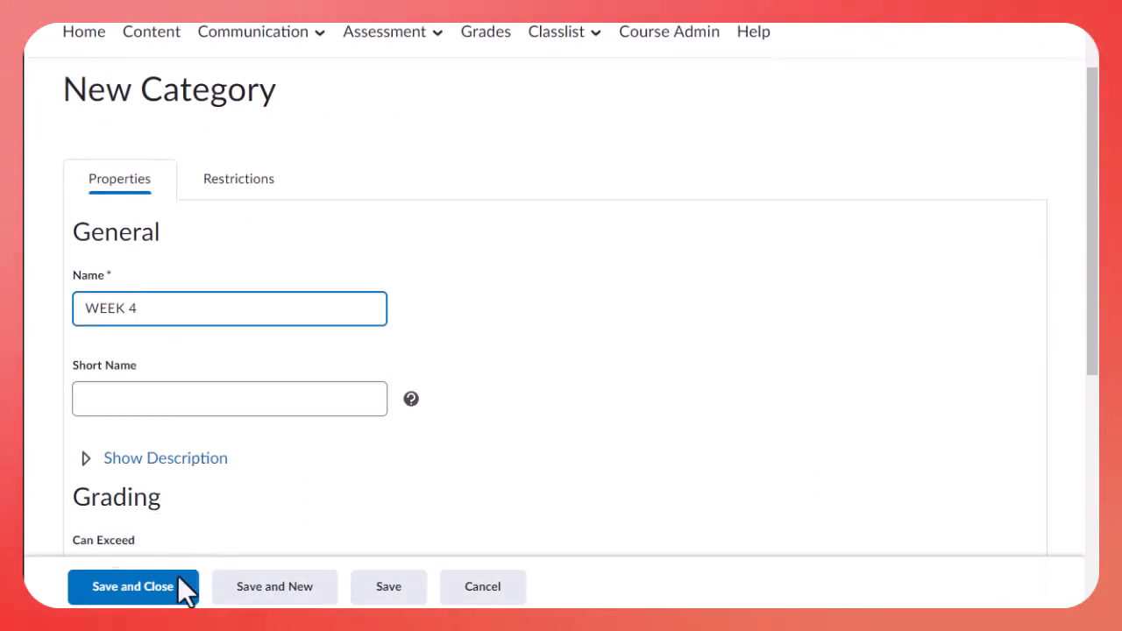
click(138, 603)
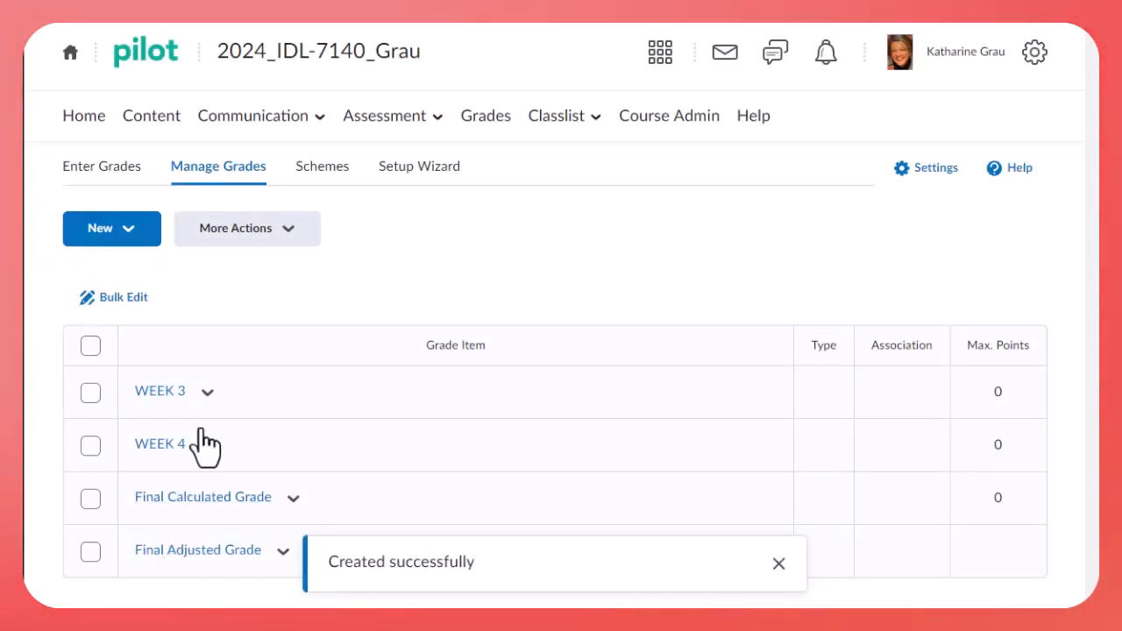
Create a grade category named WEEK 5 and save it
click(133, 230)
click(114, 325)
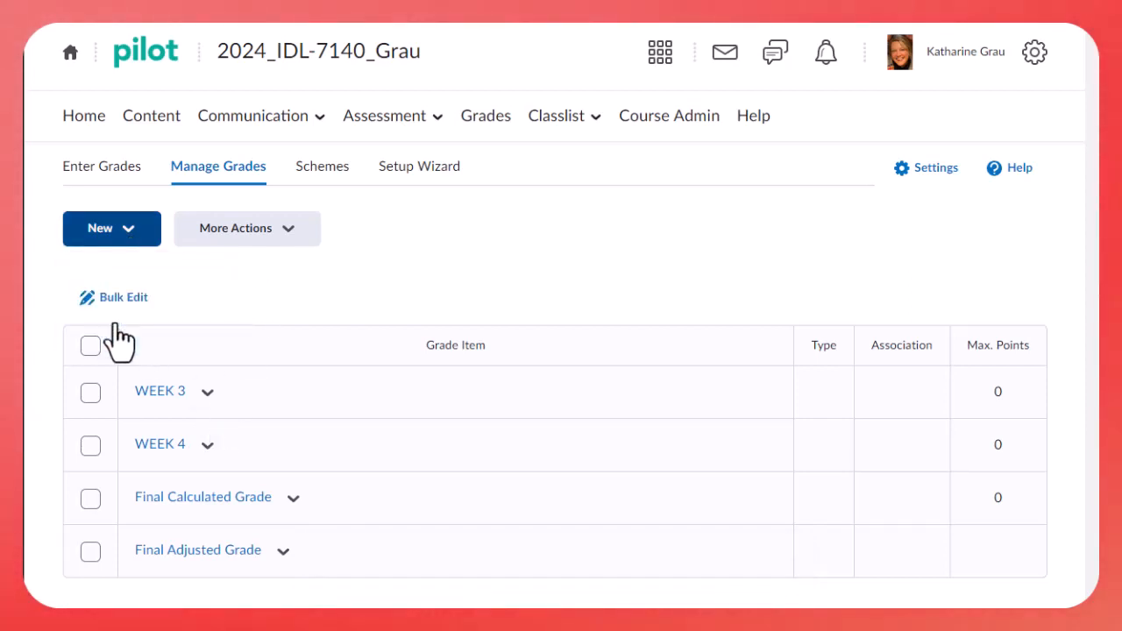
text(WEEK 5)
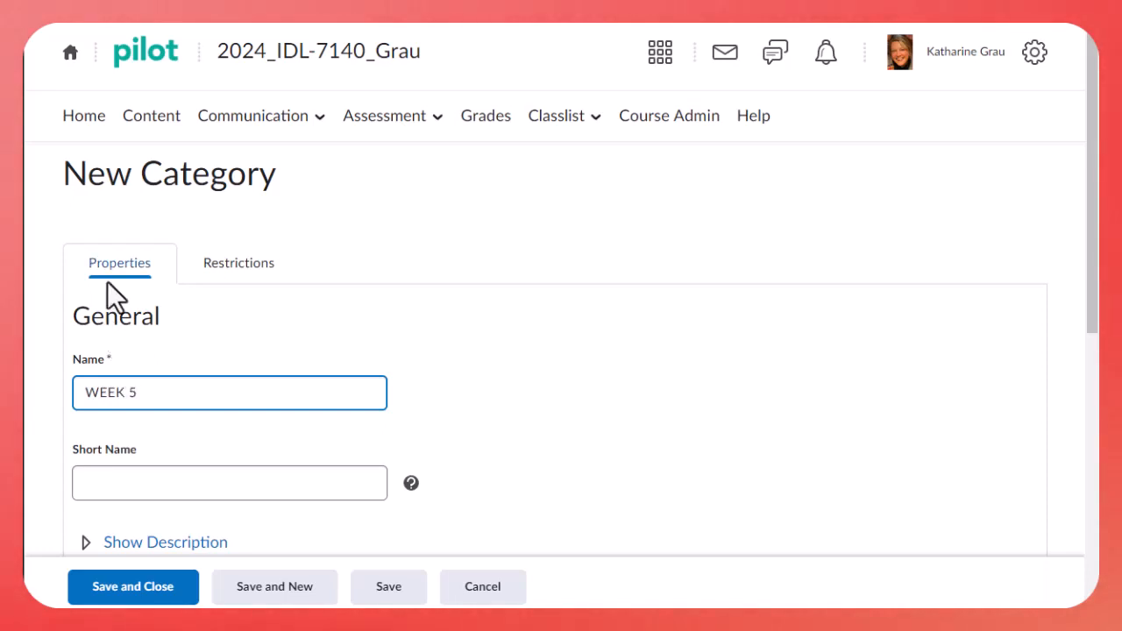
click(153, 593)
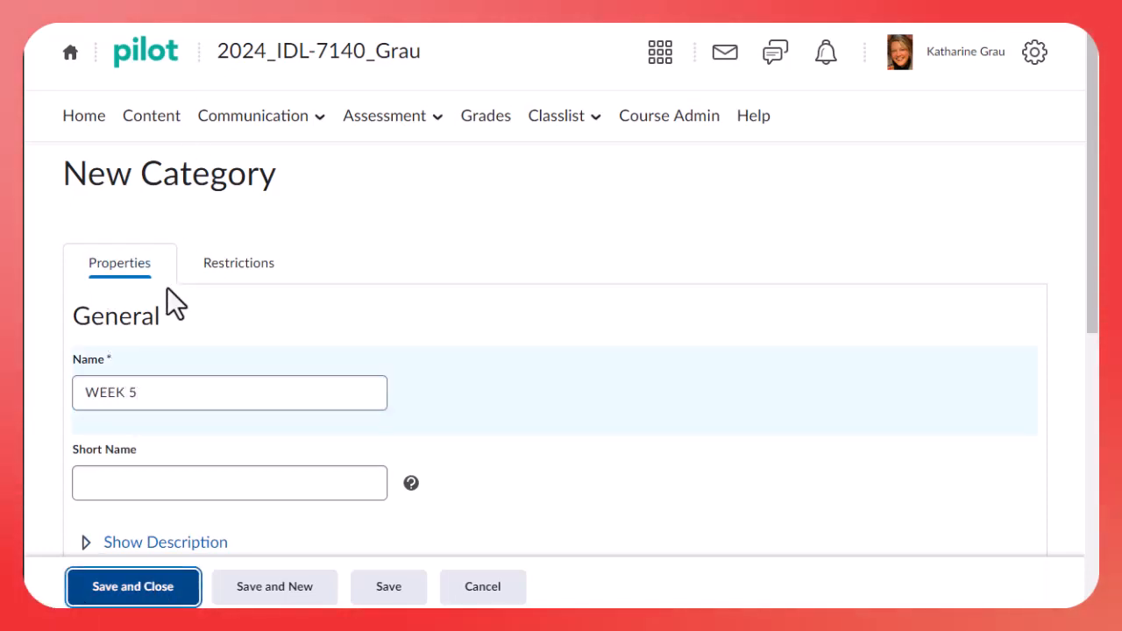
Add a grade category named WEEK 6 to the gradebook and save it
click(120, 235)
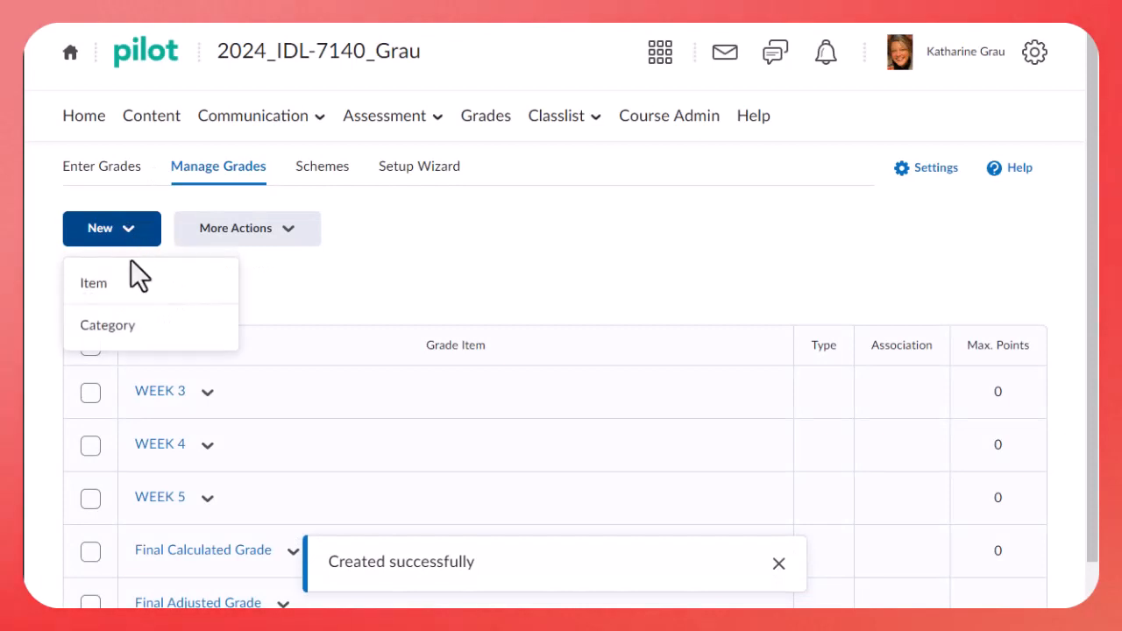
click(117, 326)
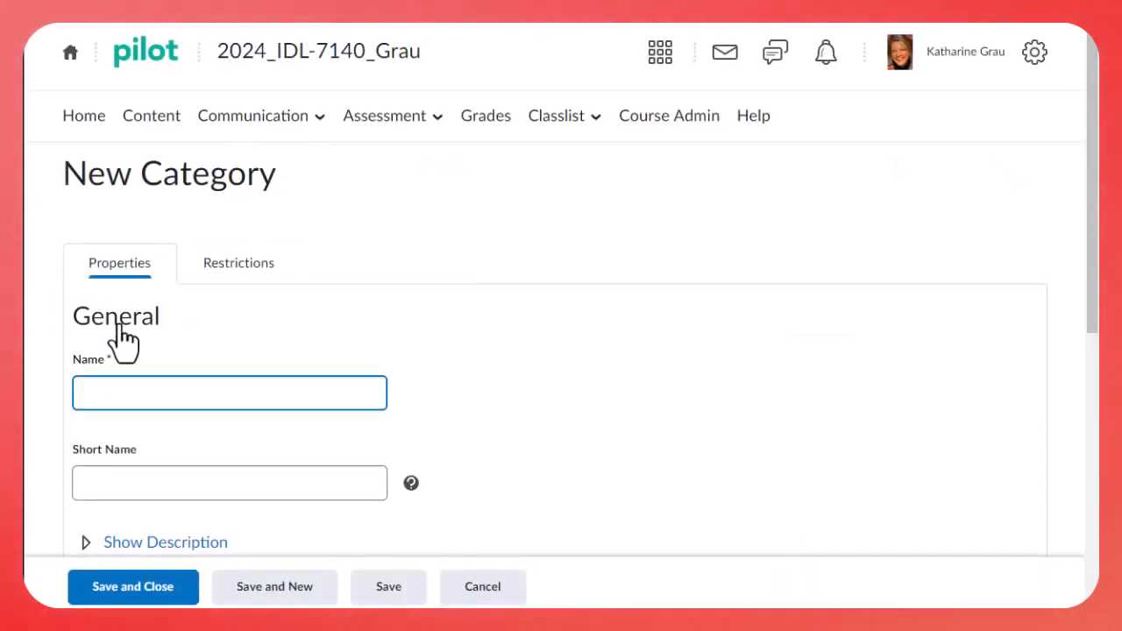
text(WEEK6)
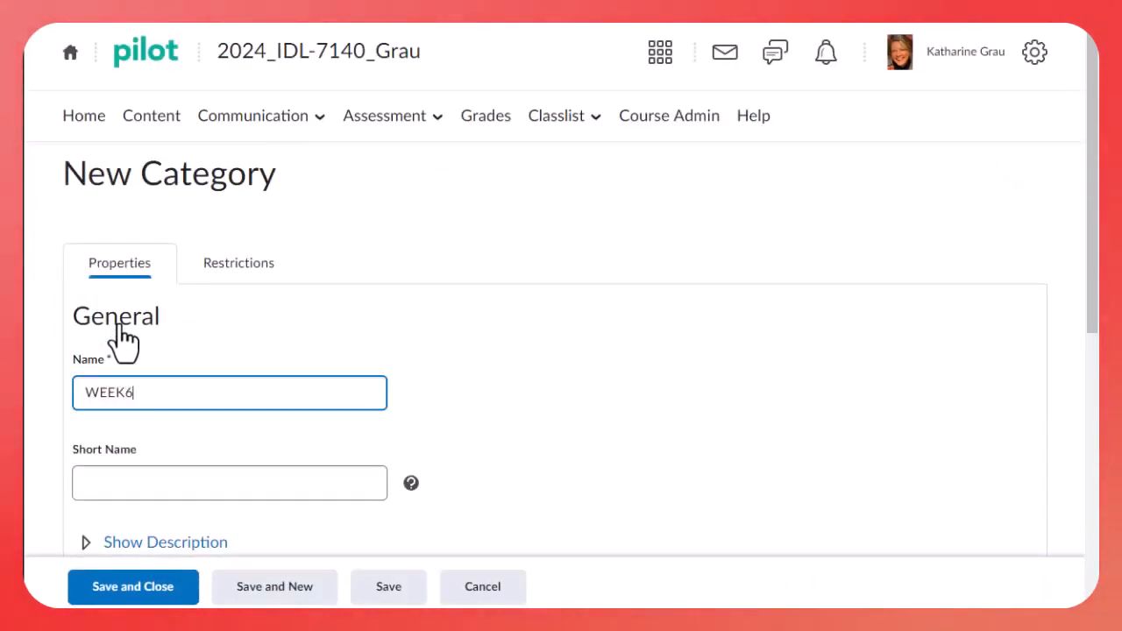
key(BackSpace)
text(6)
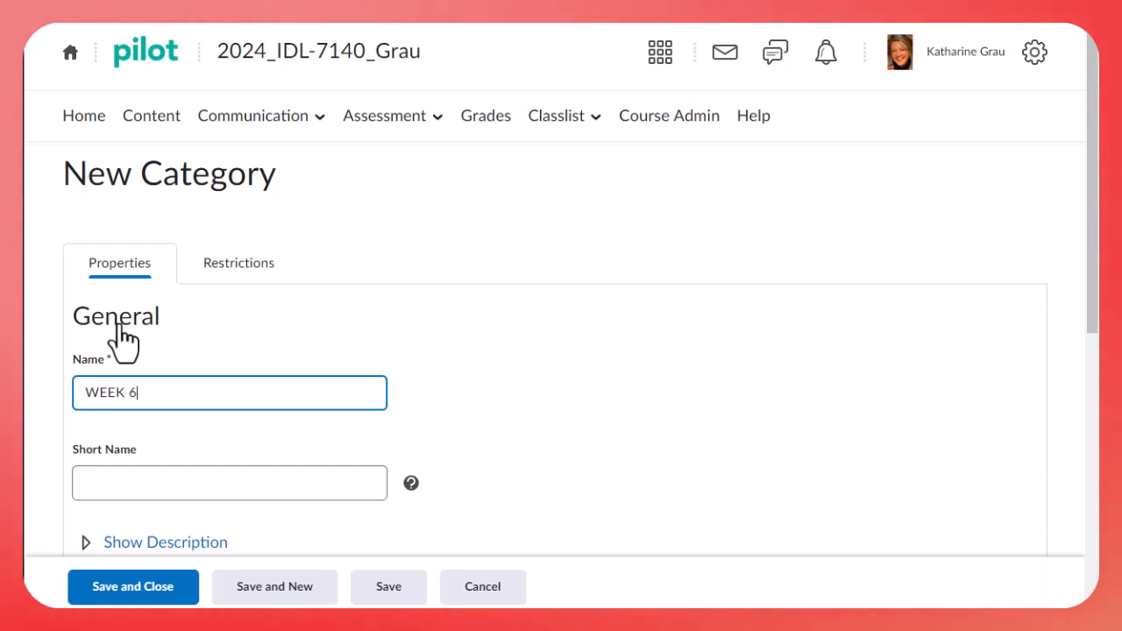
click(136, 597)
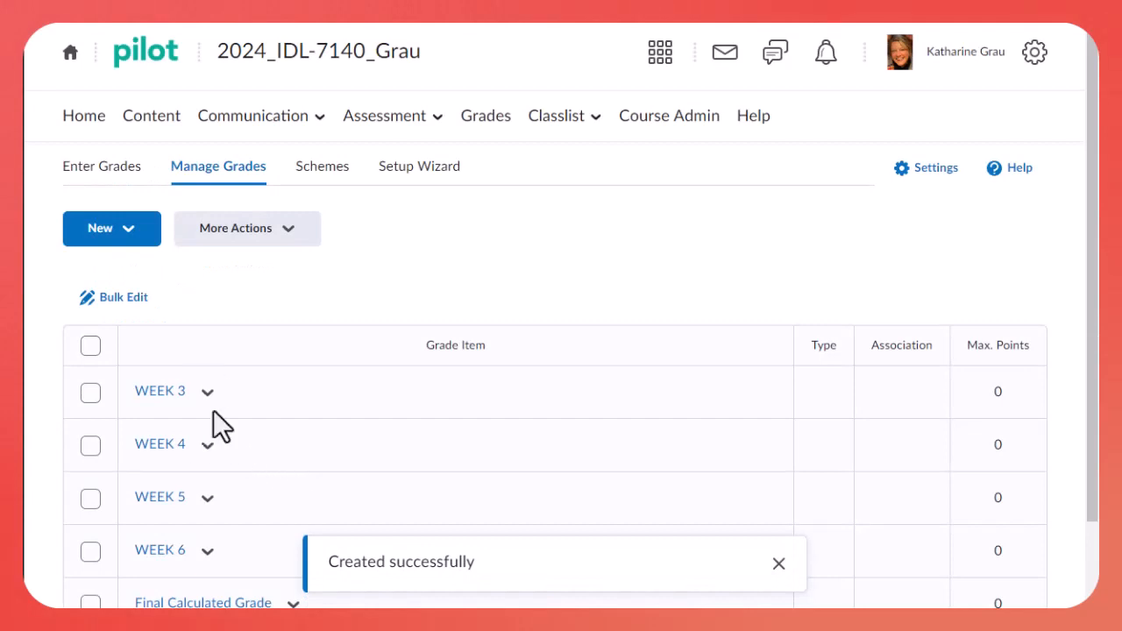
Create one more grade category named WEEK 7 and save it
click(123, 229)
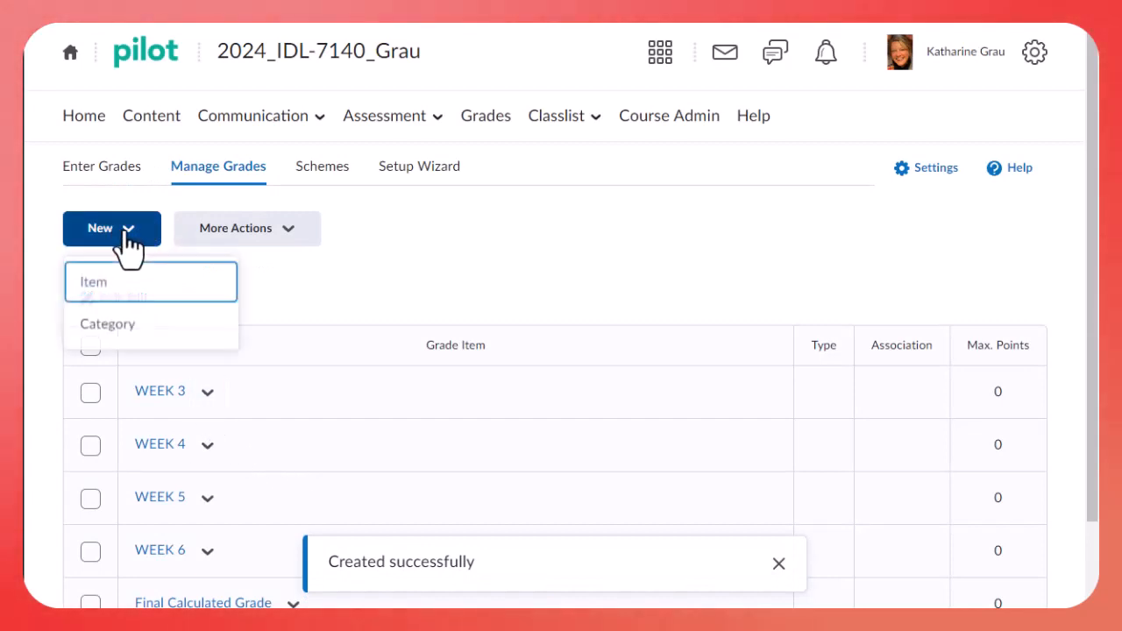
click(132, 330)
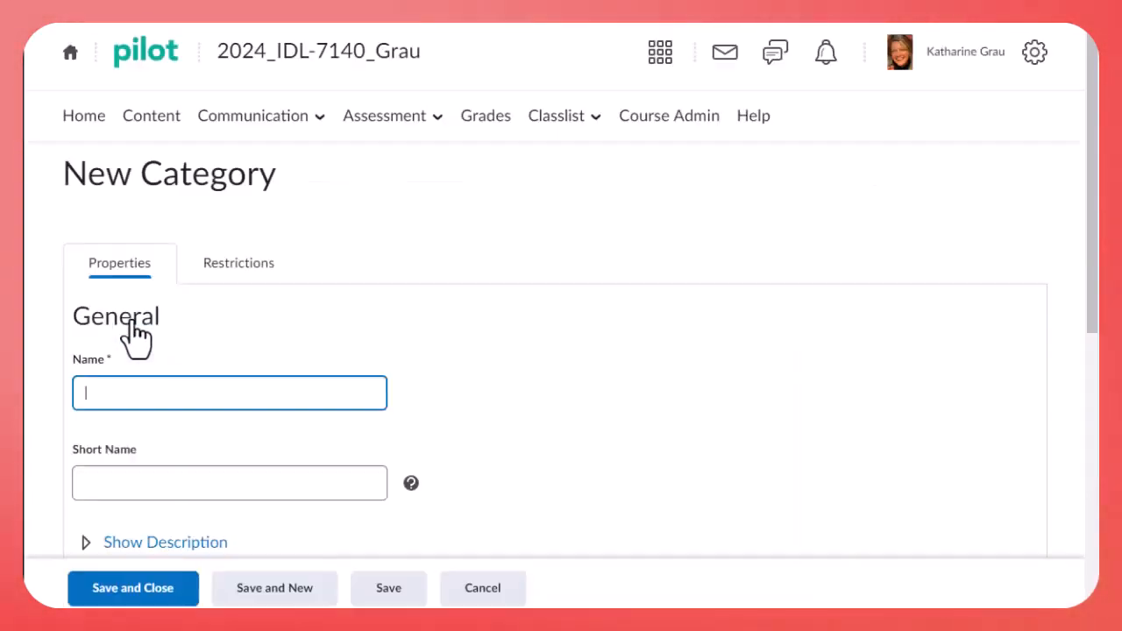
text(WEEK)
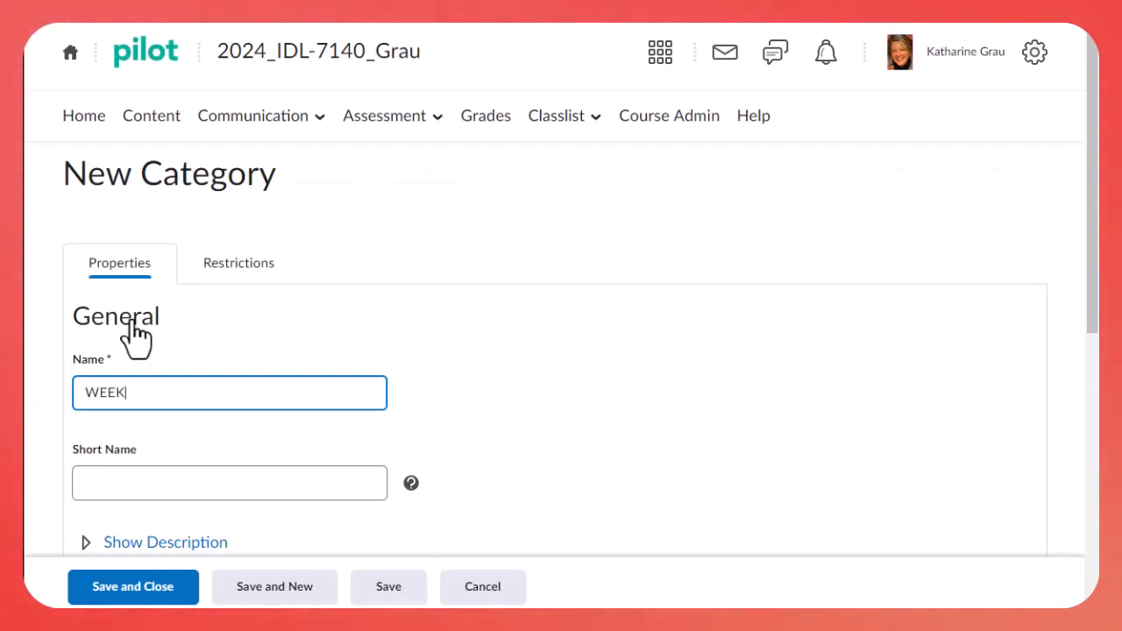
text( 7)
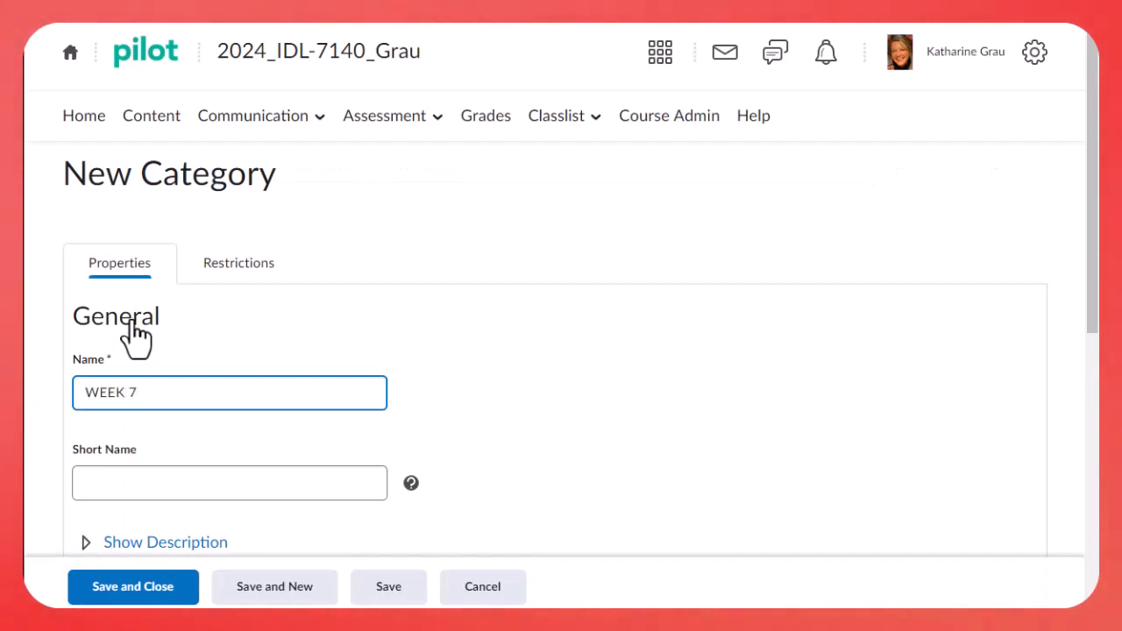
click(143, 589)
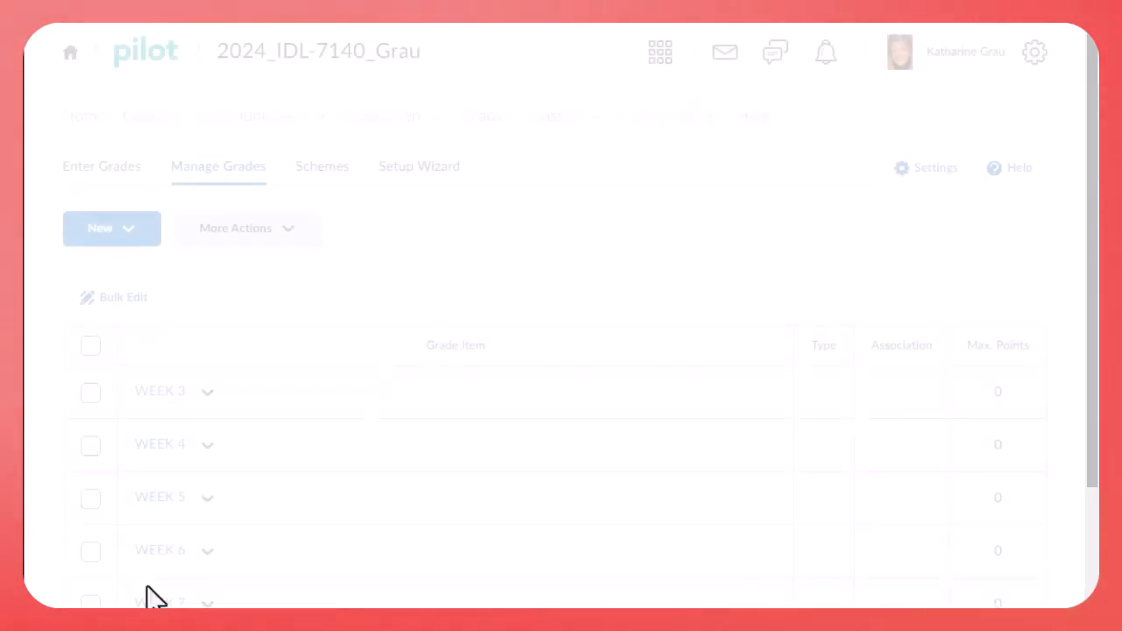
Start a new grade item of the Numeric type and name it WEEK 3 Discussion Grade
scroll(351, 465, down, 1)
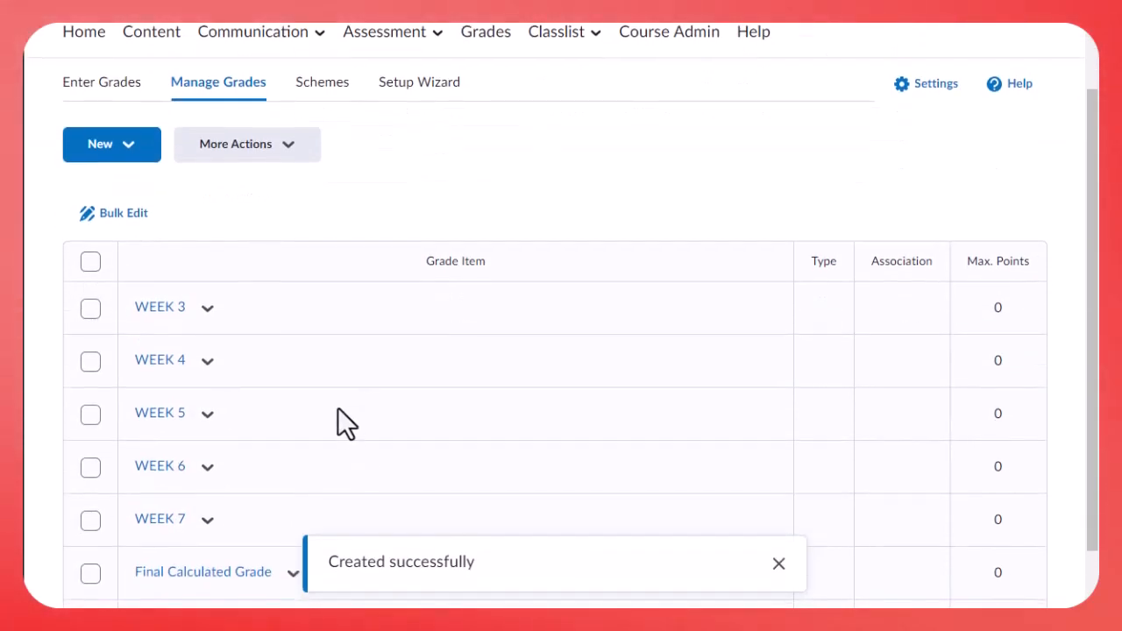
scroll(333, 413, down, 1)
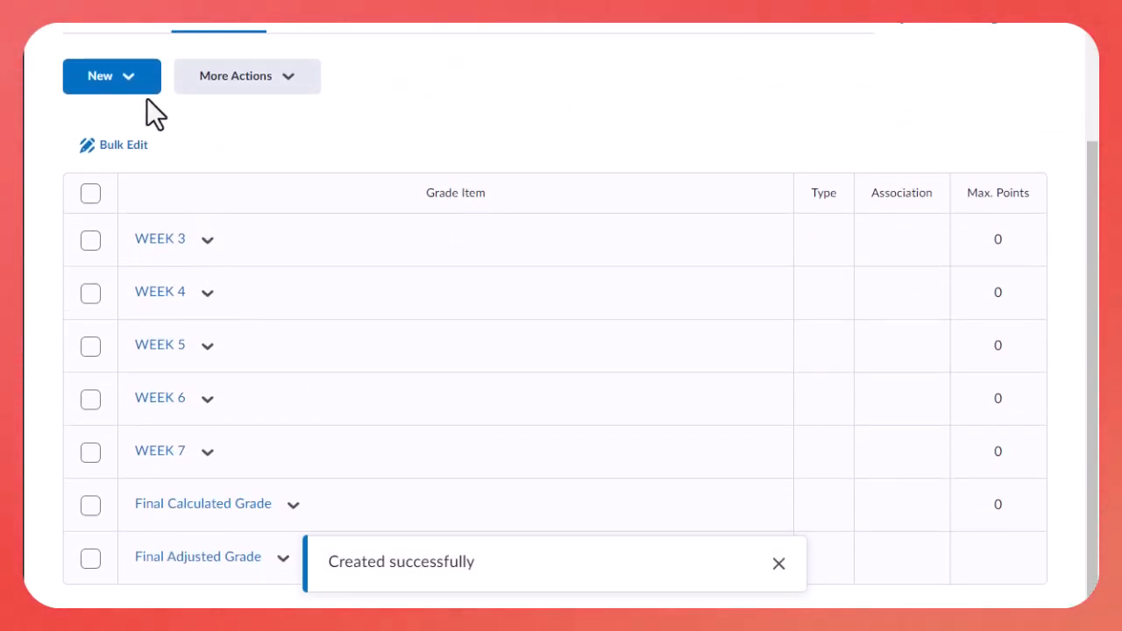
click(128, 79)
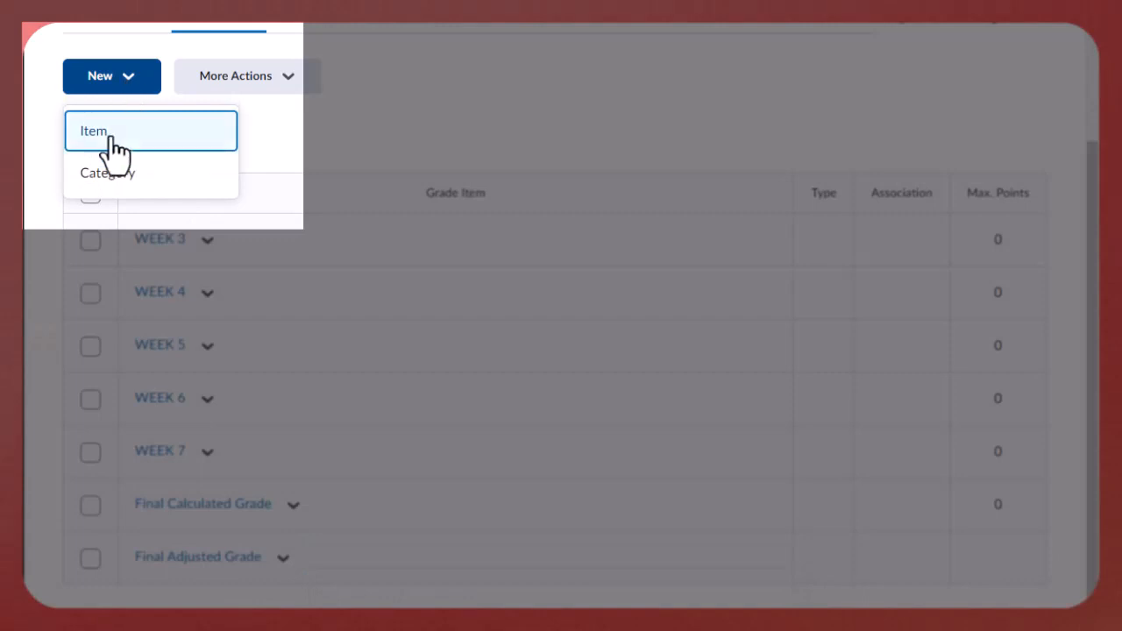
click(113, 140)
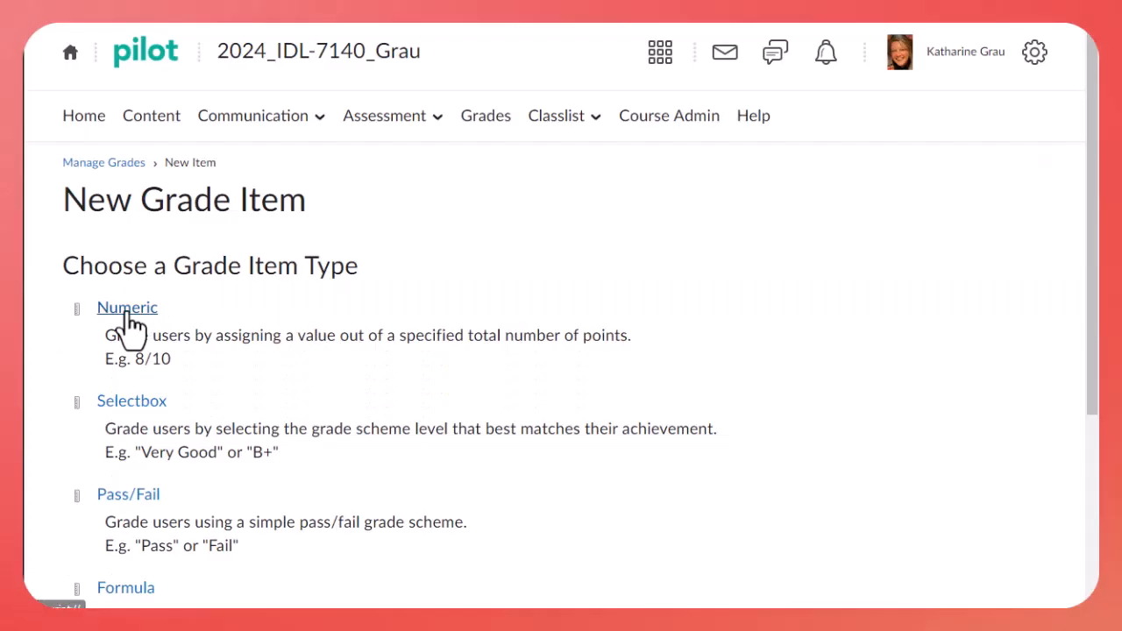
click(128, 311)
scroll(155, 358, down, 2)
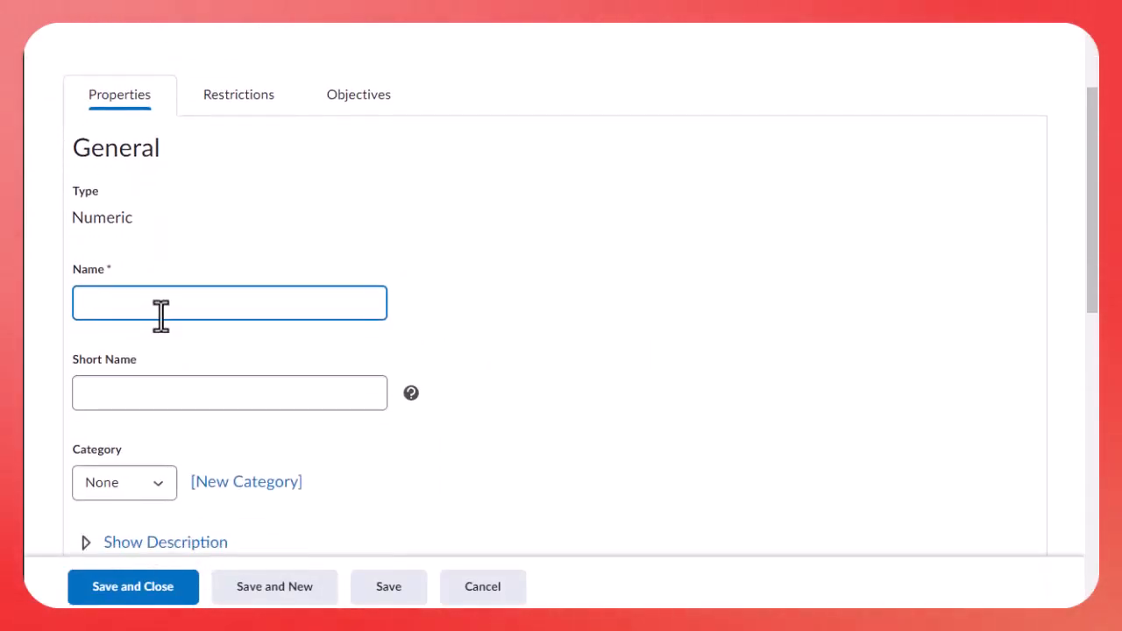
text(WEEK 3 Di)
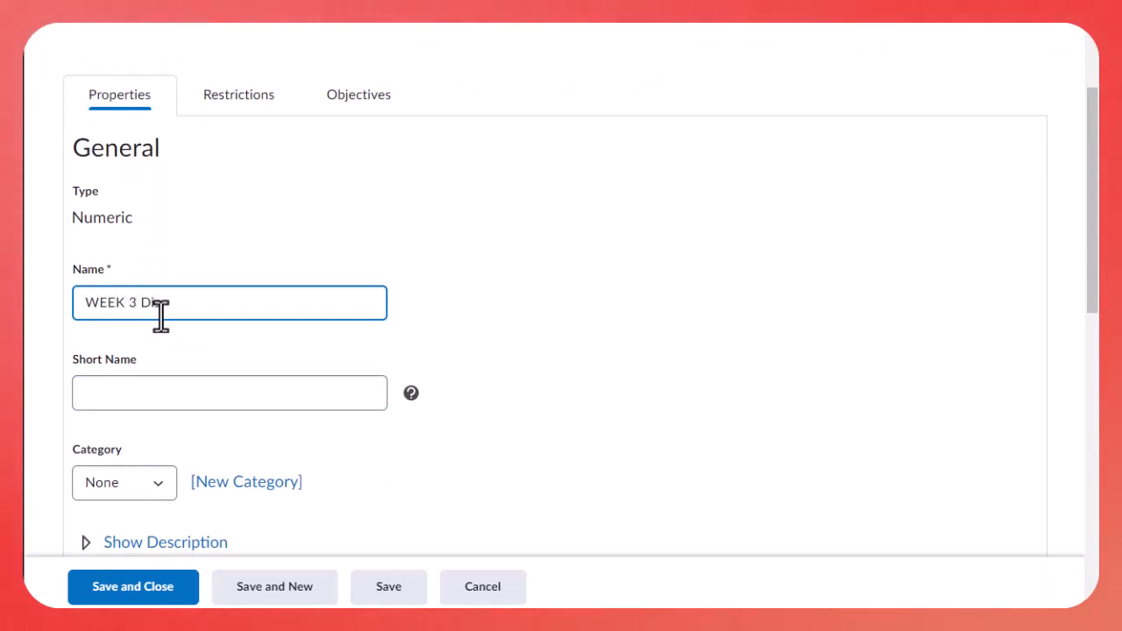
text(scussion Gra)
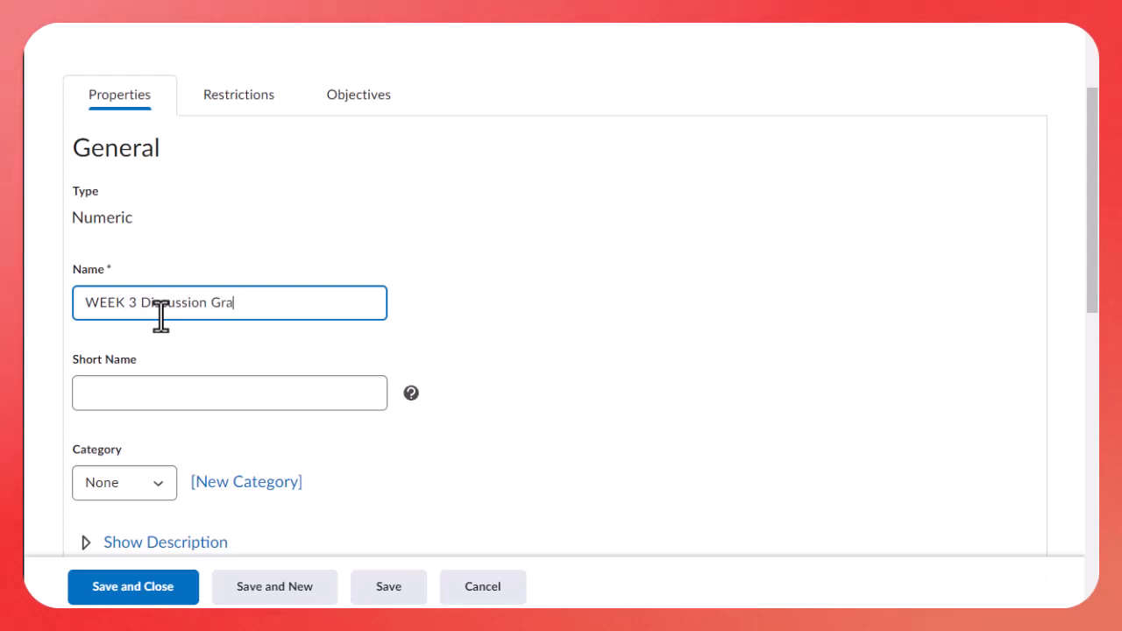
text(de)
click(160, 408)
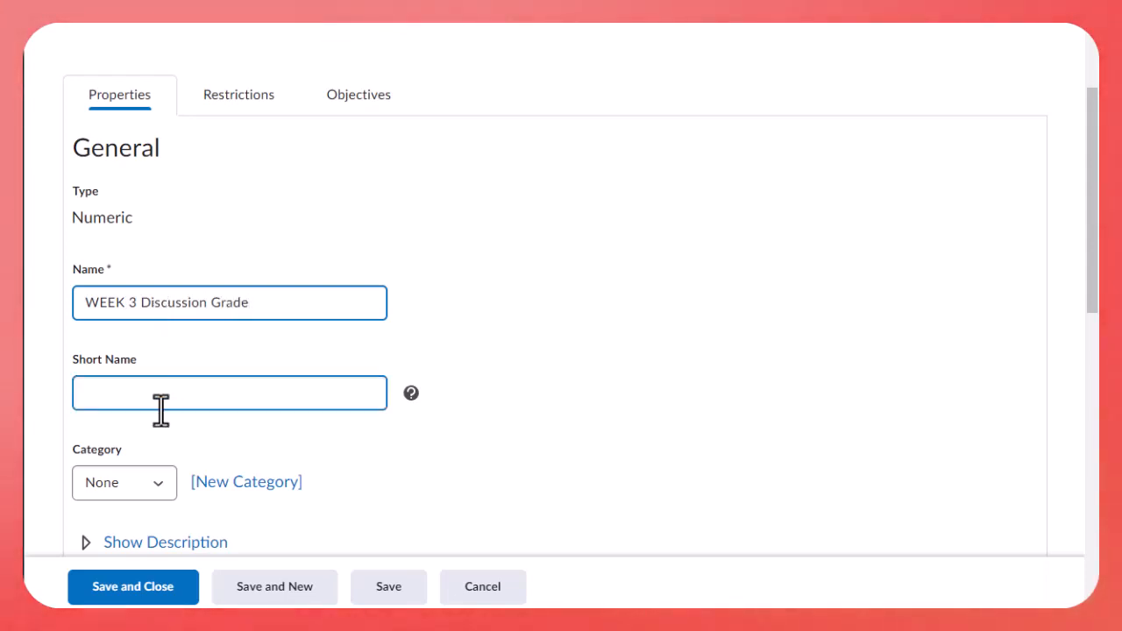
Assign the discussion grade item to the WEEK 3 category with a maximum of 5 points, and save it
scroll(160, 407, down, 1)
click(160, 399)
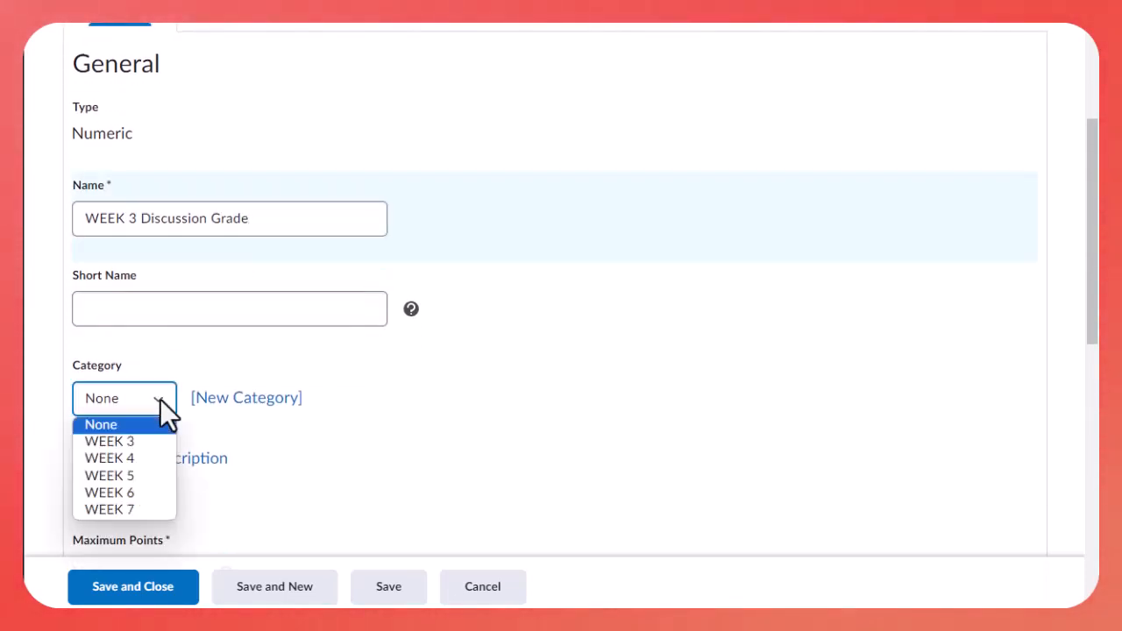
click(139, 441)
scroll(143, 438, down, 2)
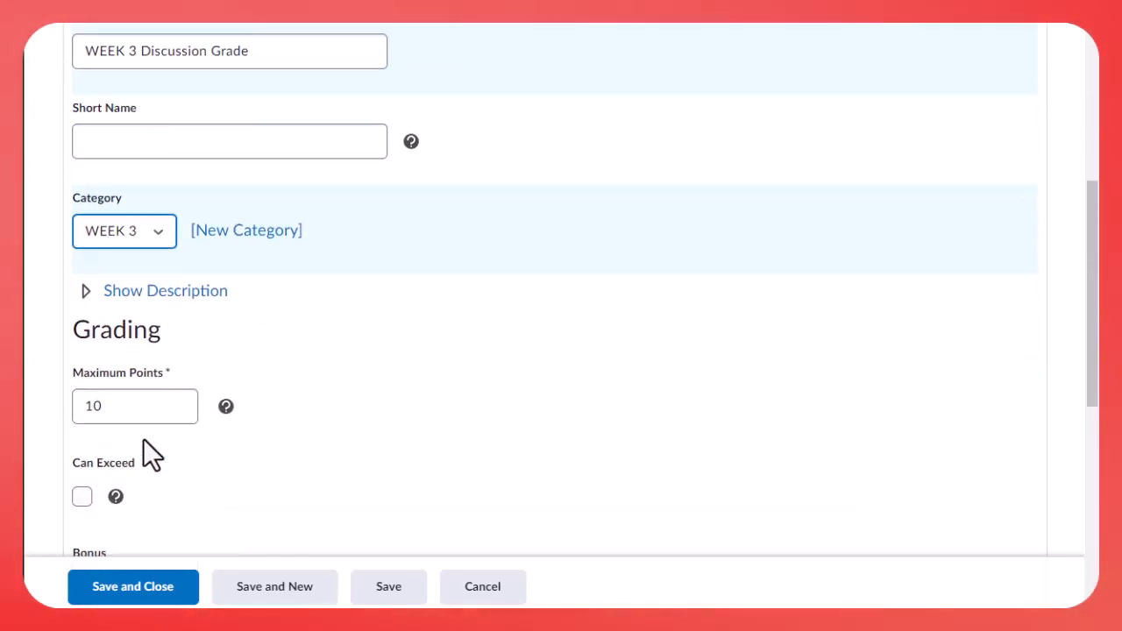
drag(141, 404, 43, 403)
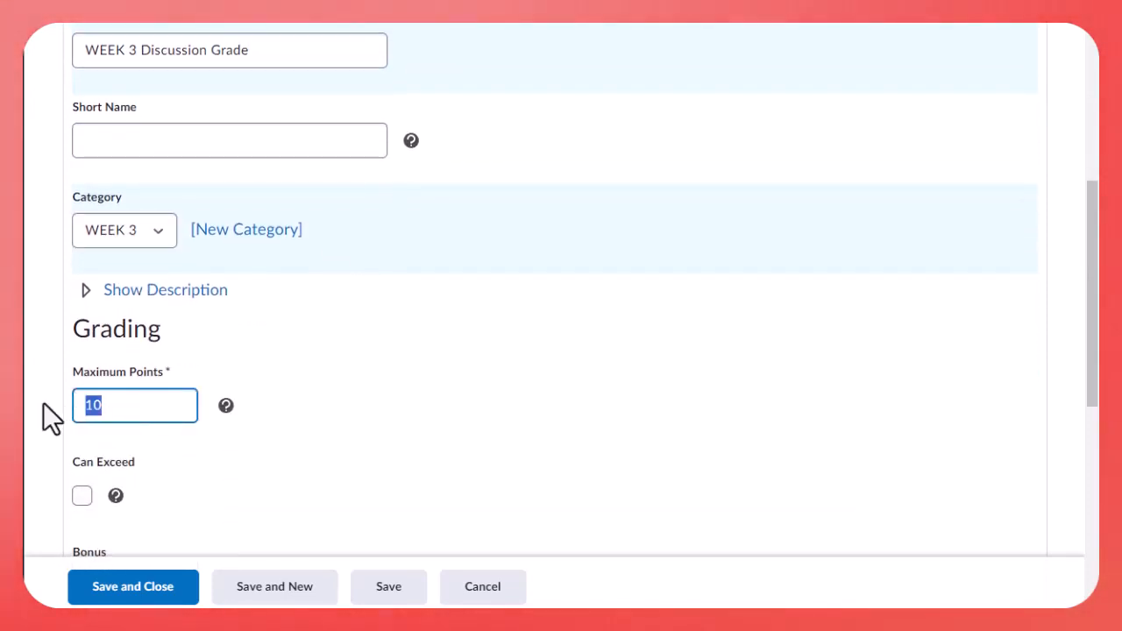
text(5)
scroll(204, 465, down, 3)
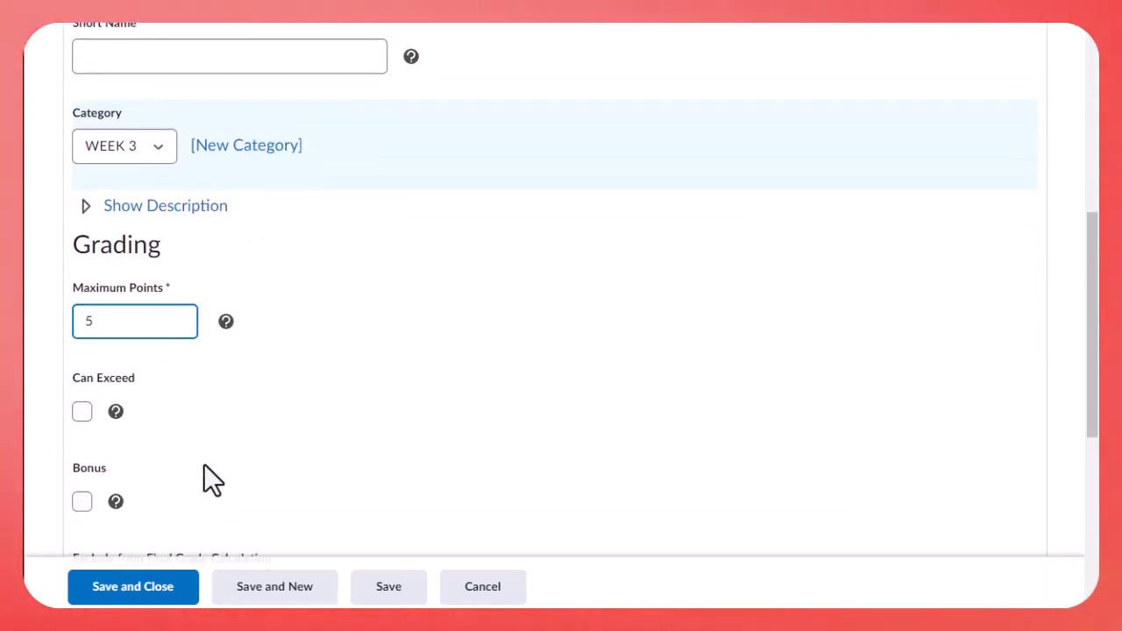
scroll(204, 466, down, 3)
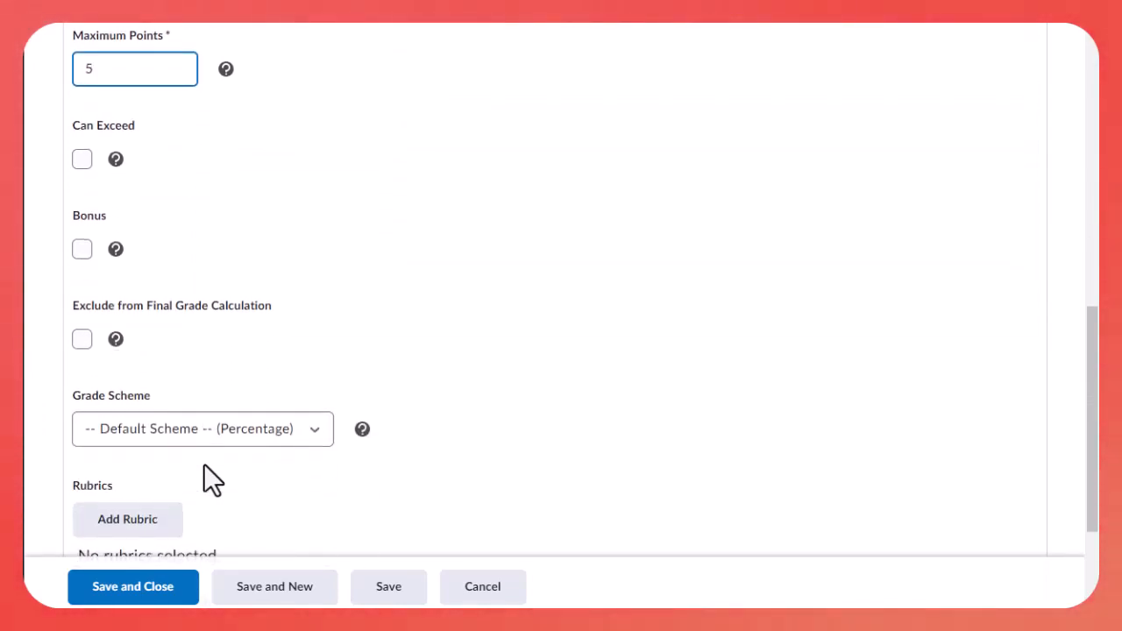
click(131, 589)
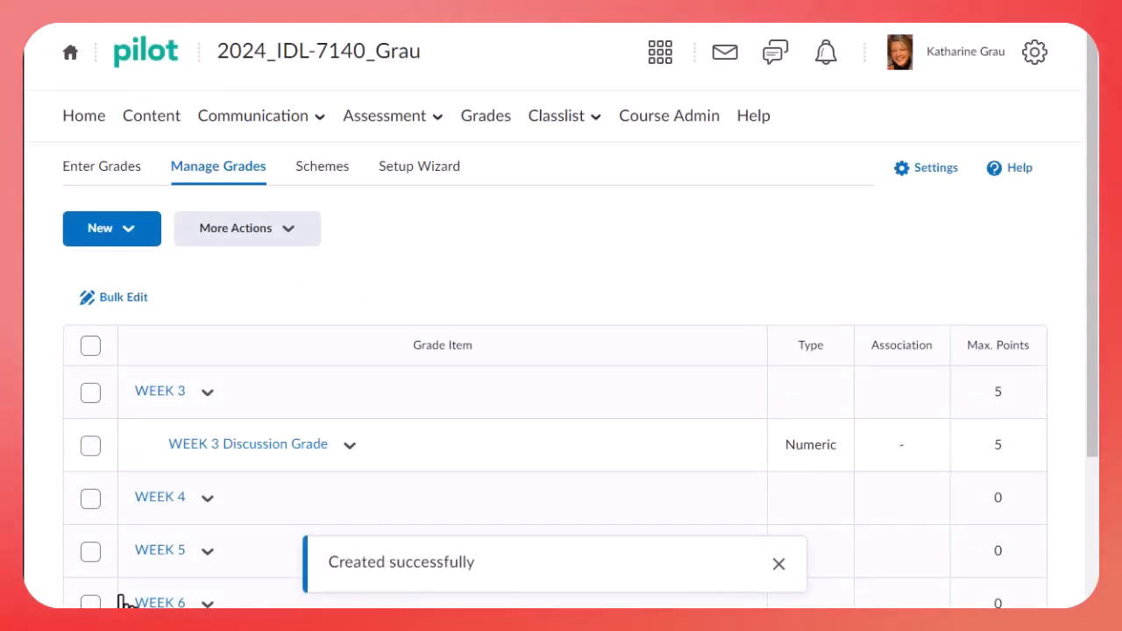
Create a Numeric grade item named WEEK 4 Discussion Grade in the WEEK 4 category and save it
scroll(135, 472, down, 1)
click(143, 151)
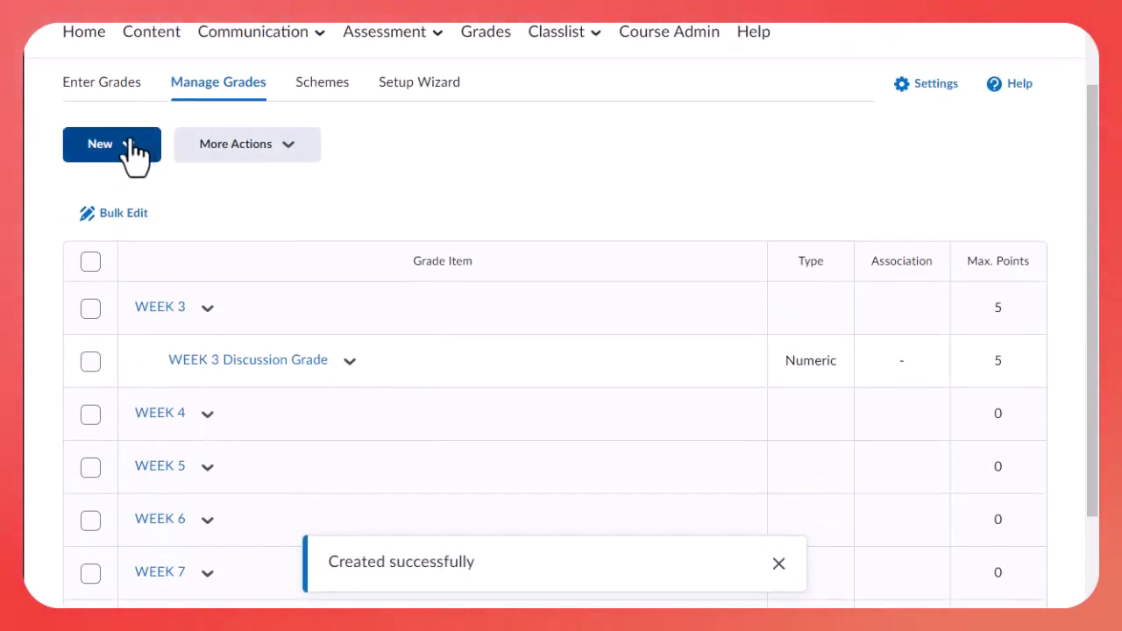
click(106, 207)
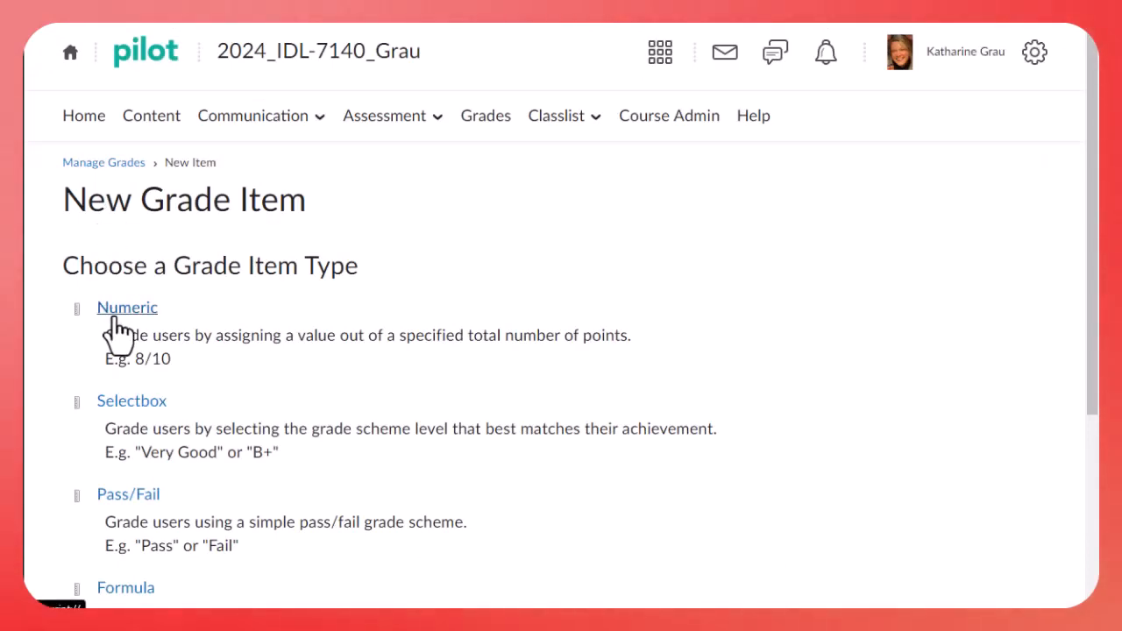
click(116, 314)
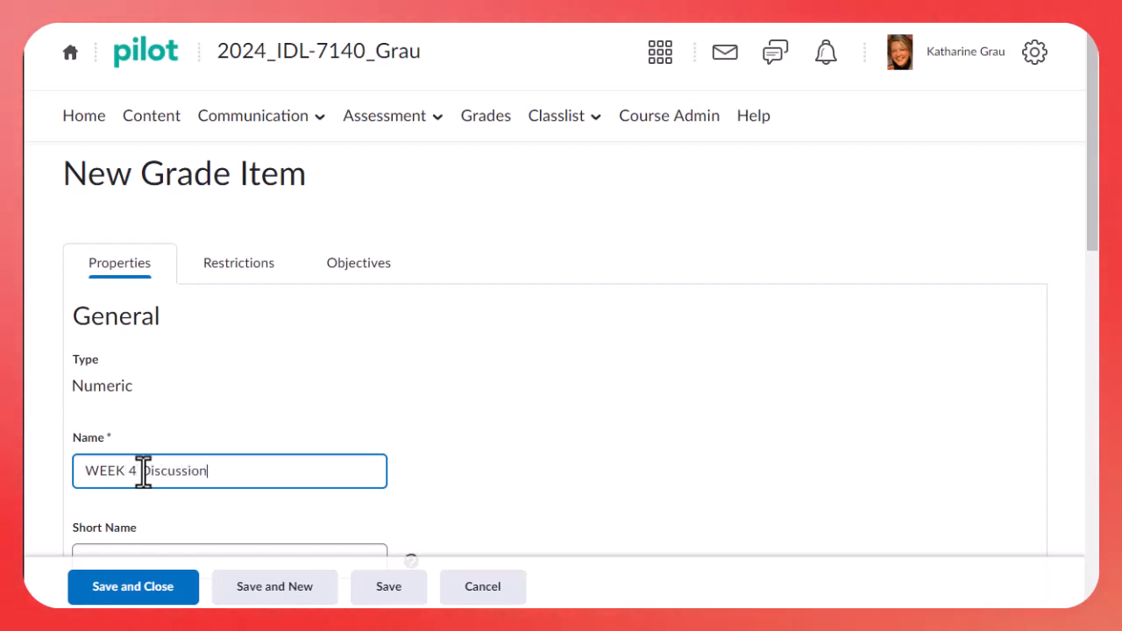
text(WEEK 4 Discussion Grade)
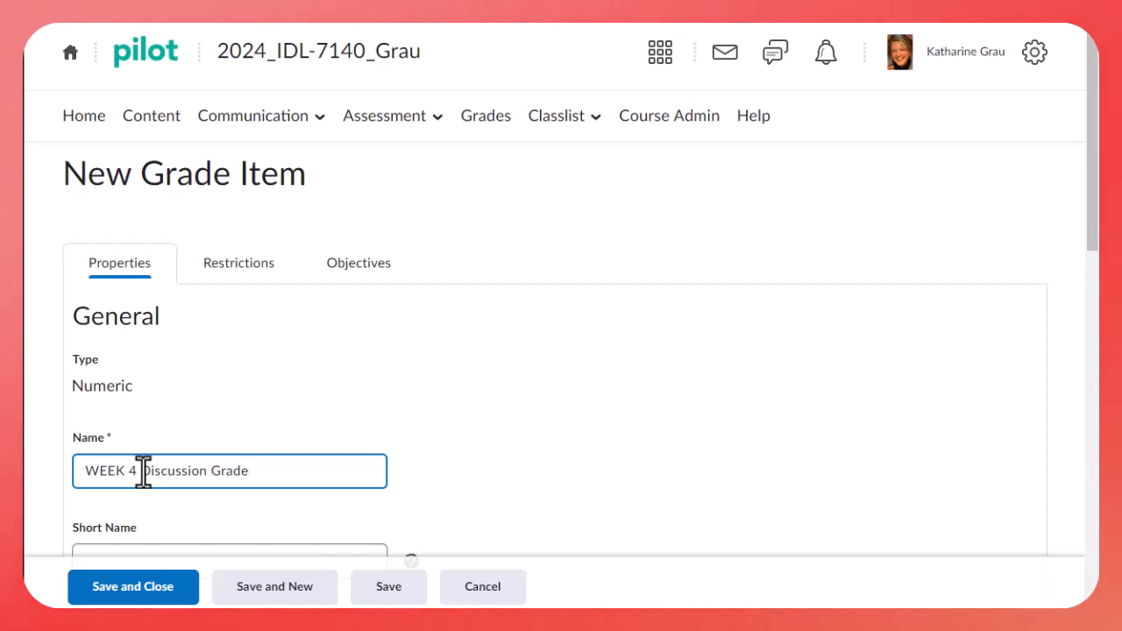
scroll(142, 471, down, 2)
click(155, 479)
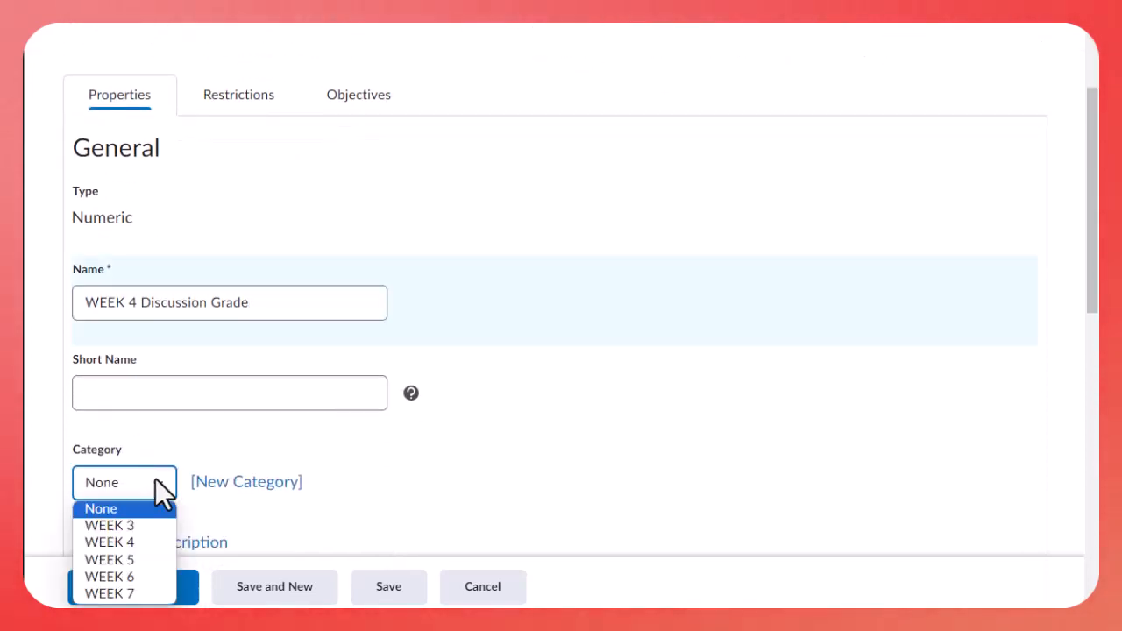
click(123, 546)
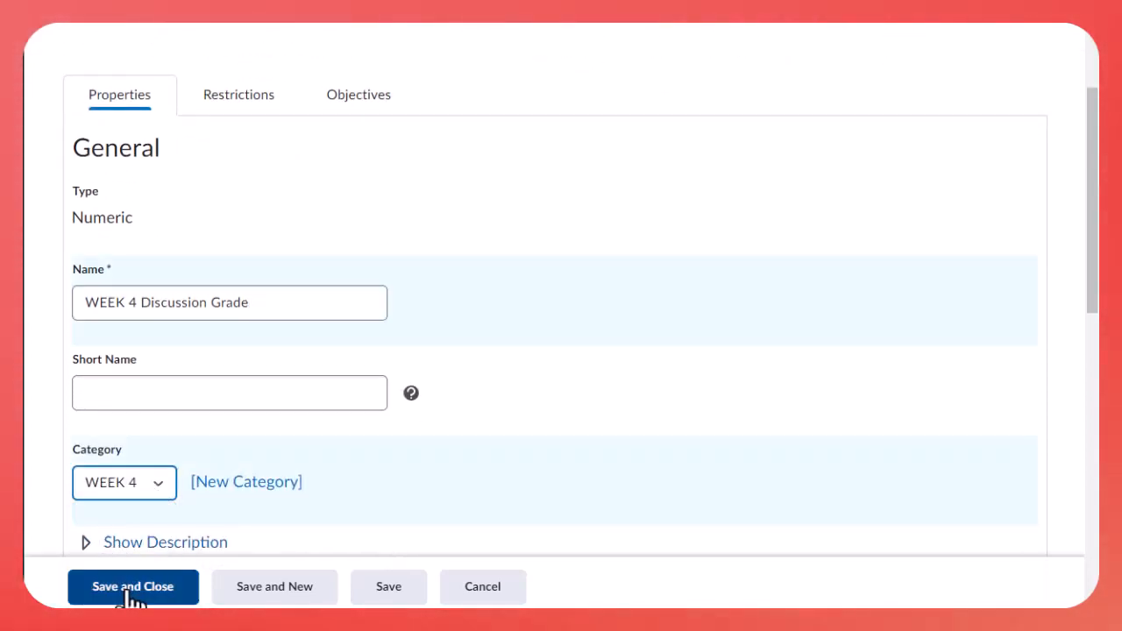
click(131, 596)
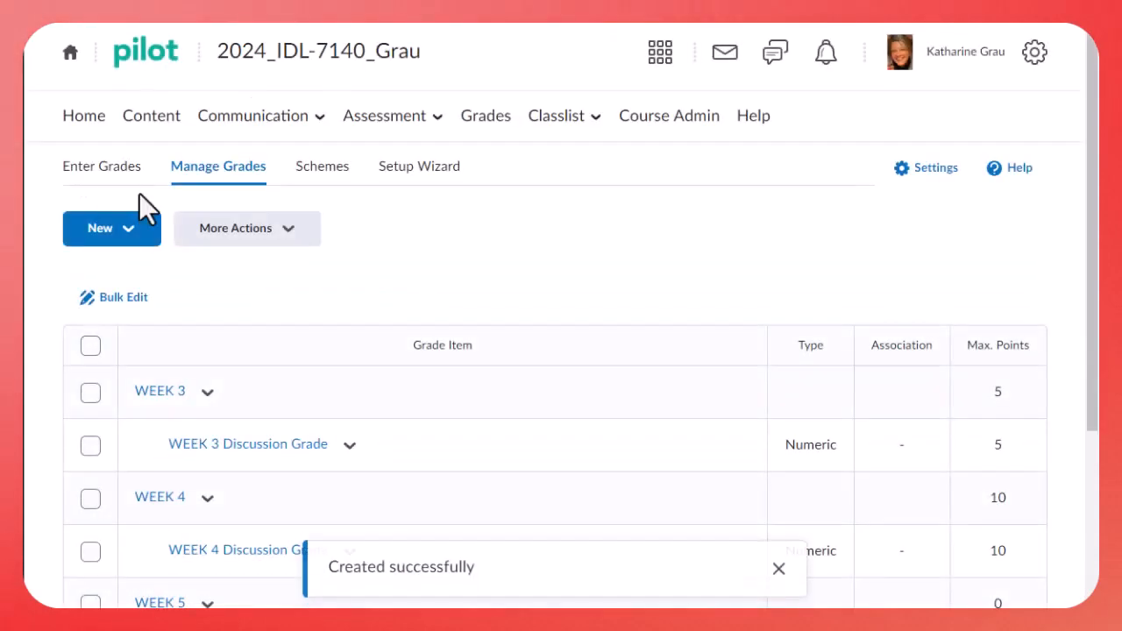
Start a new Numeric grade item and name it WEEK 5 Discussion Grade
click(126, 235)
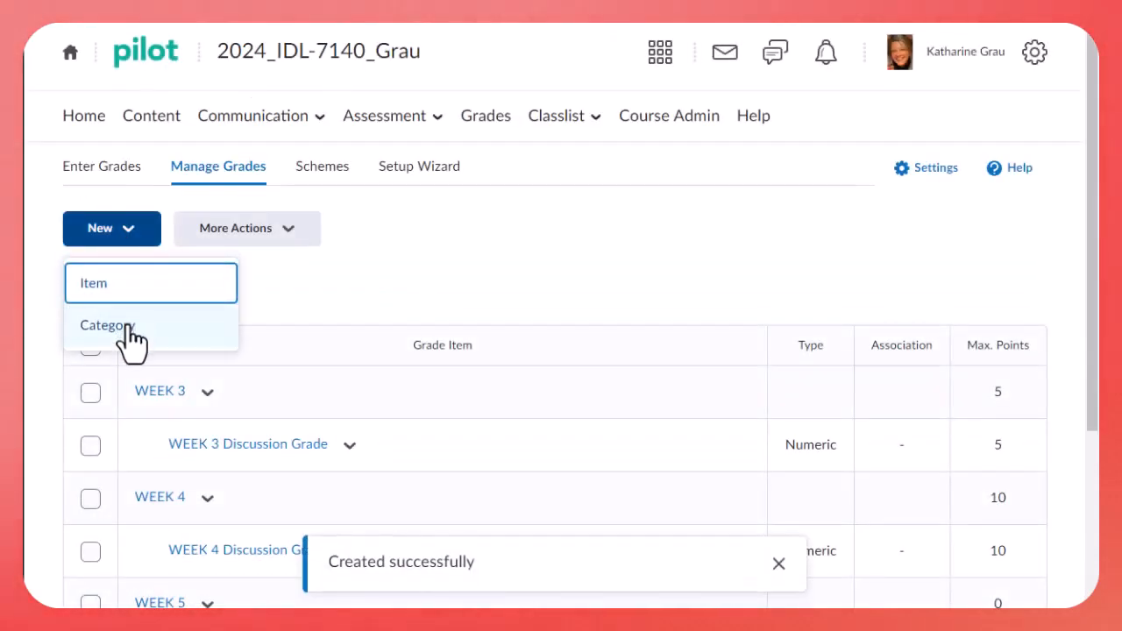
key(Escape)
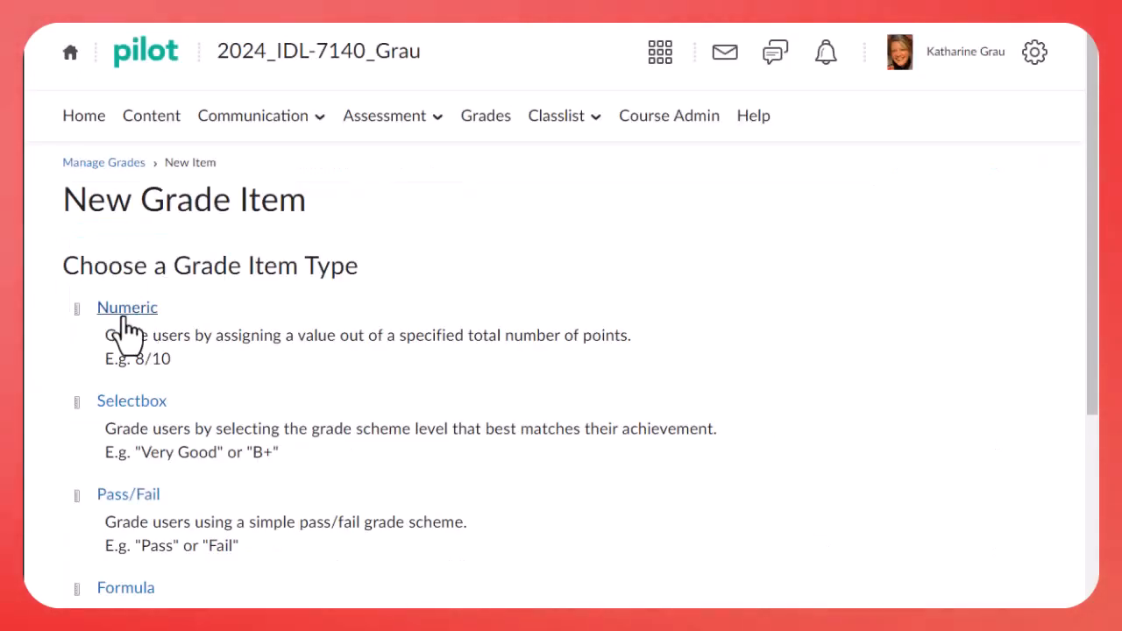
click(125, 317)
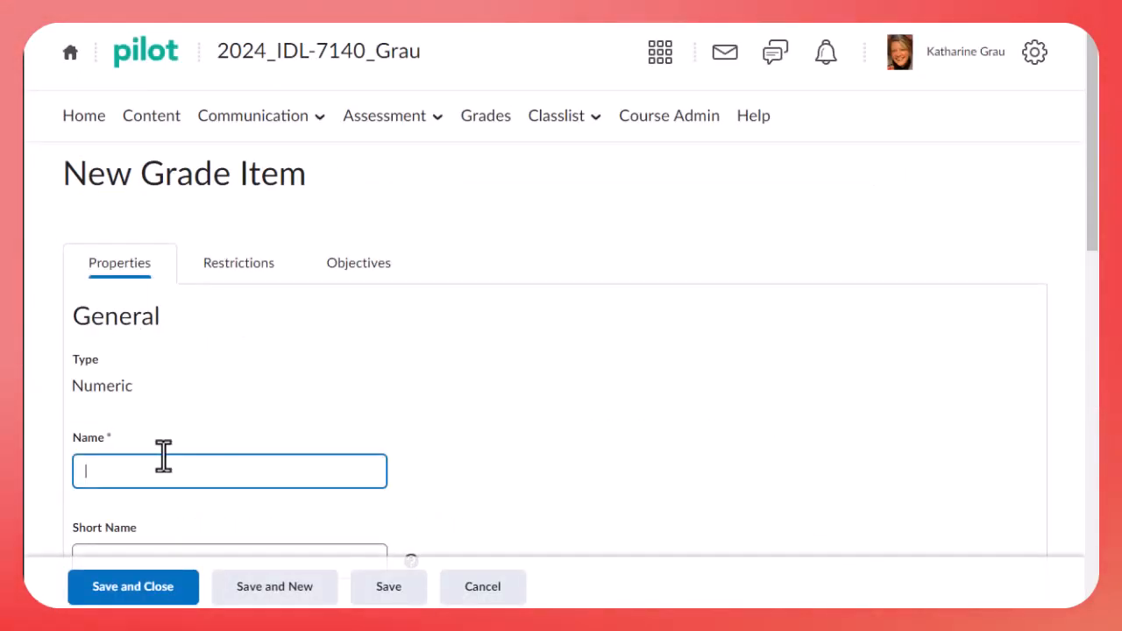
text(WEEK)
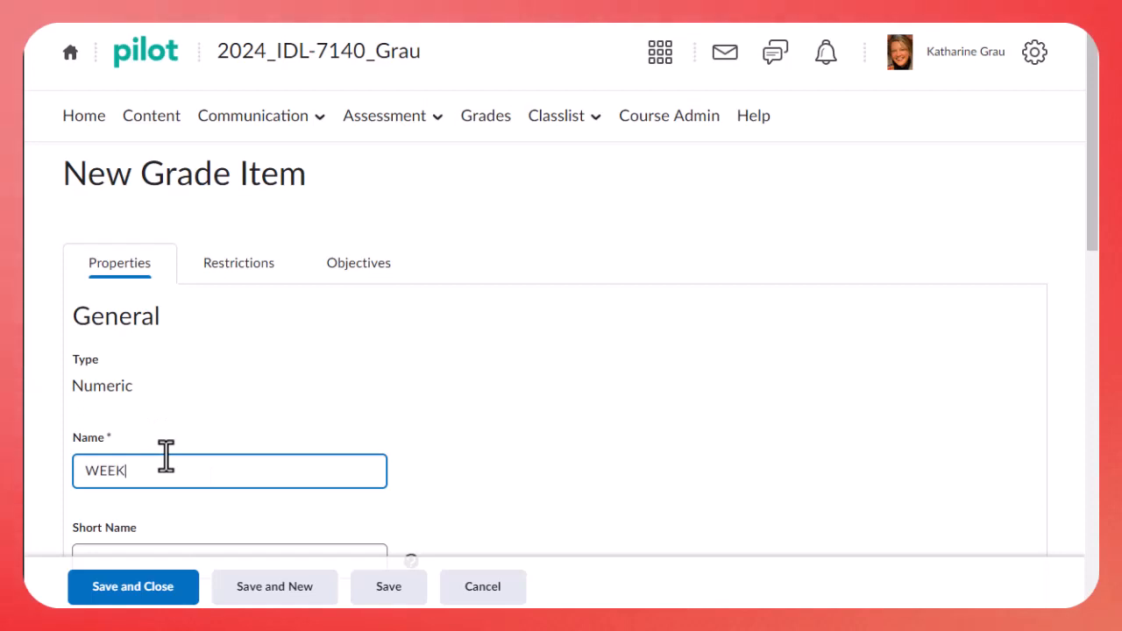
text( 5 Disc)
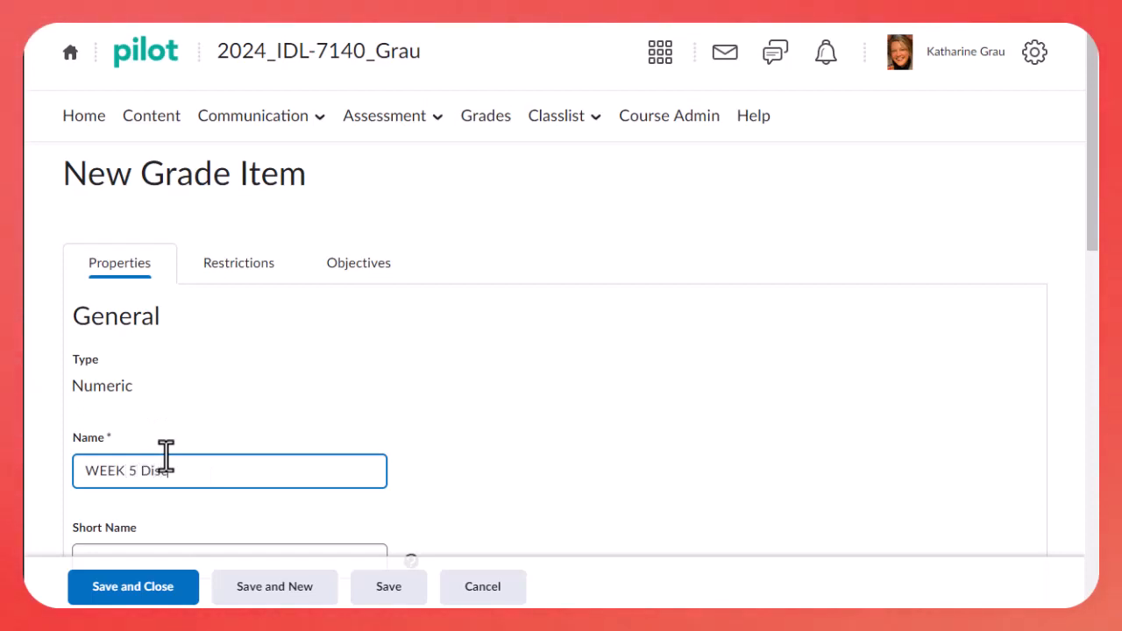
text(ussion Grade)
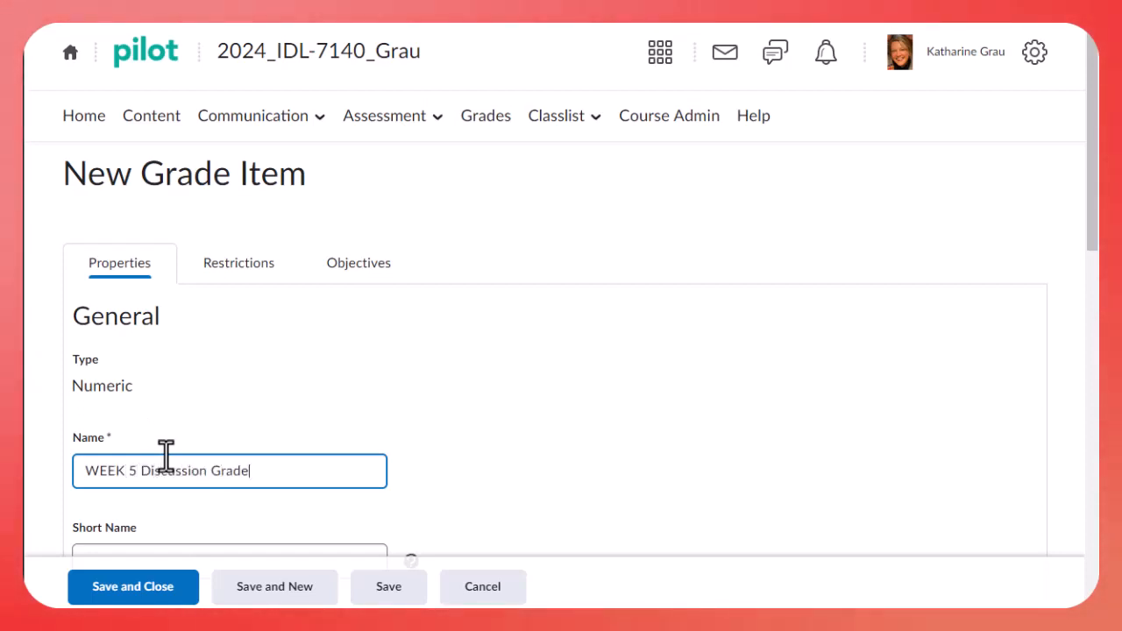
Assign the new discussion grade item to the WEEK 5 category and save it
scroll(330, 379, down, 1)
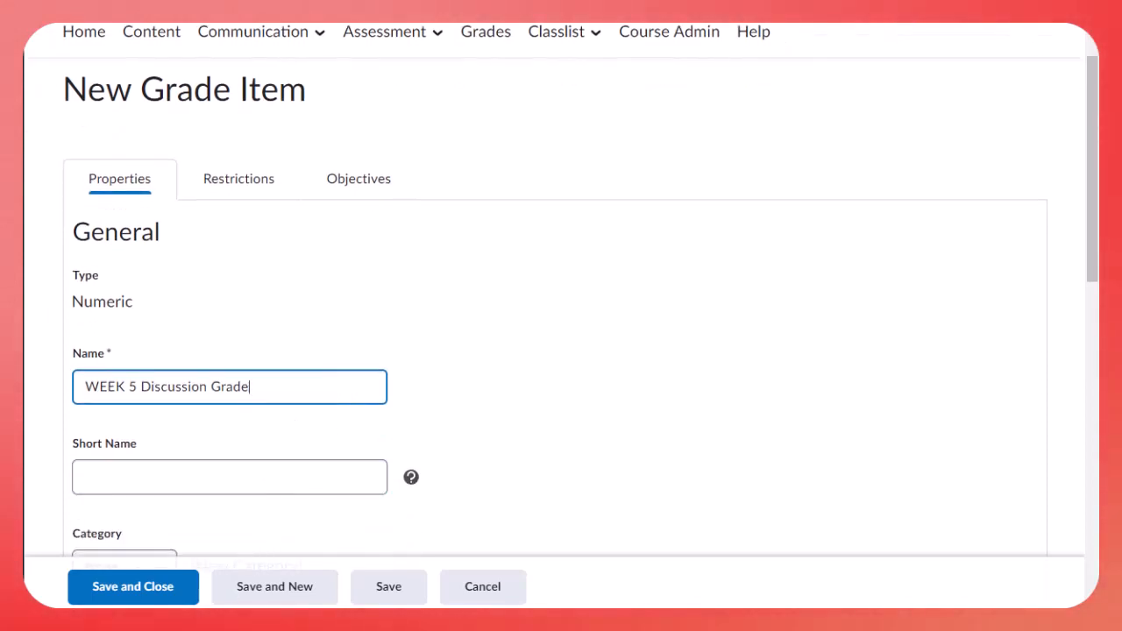
scroll(156, 500, down, 2)
click(157, 407)
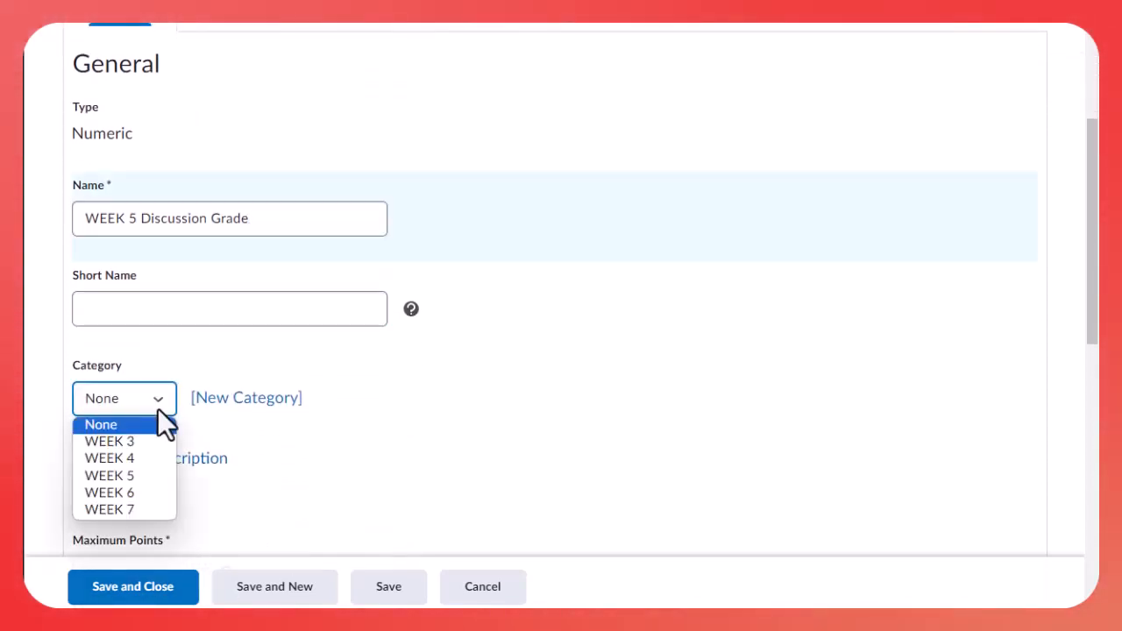
click(140, 476)
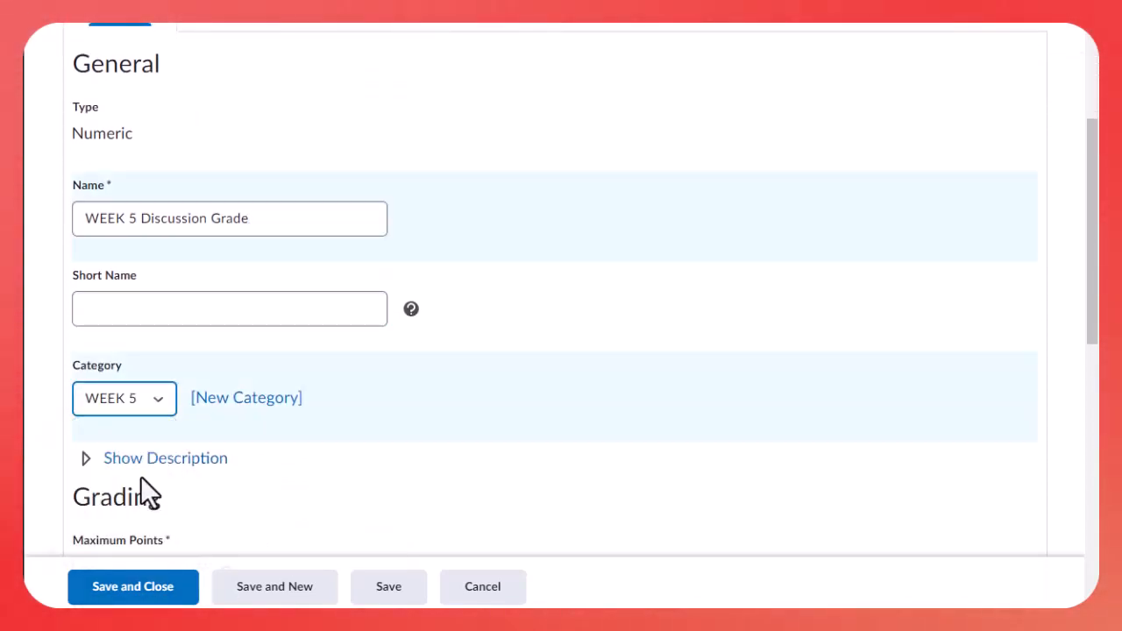
click(162, 594)
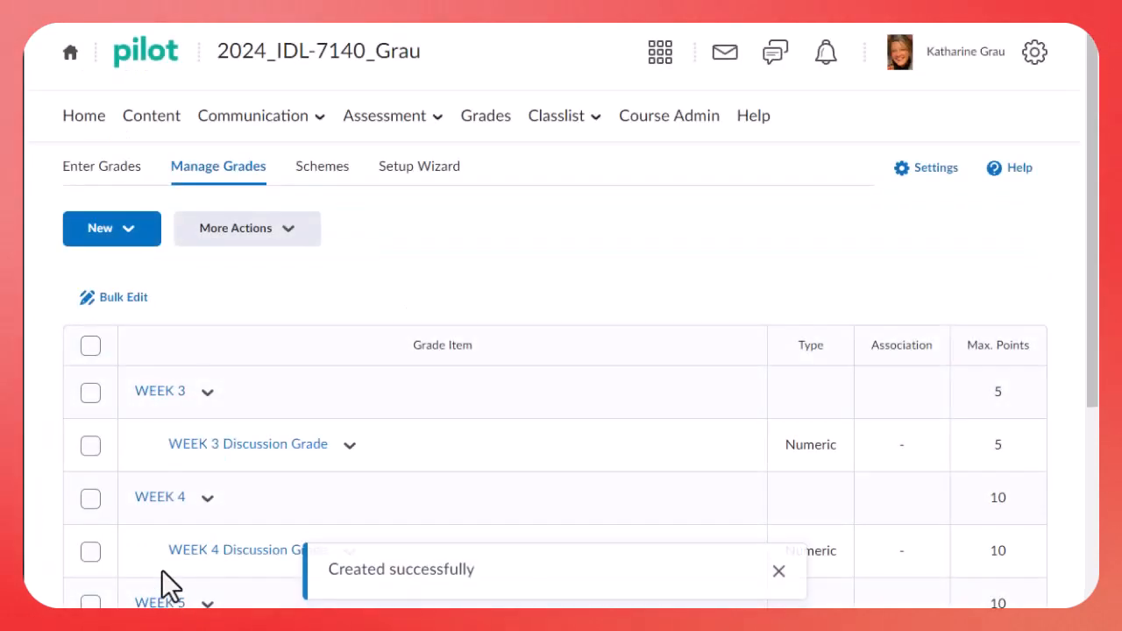
Edit the WEEK 4 Discussion Grade item to have a maximum of 5 points, and save the change
scroll(222, 401, down, 1)
scroll(222, 400, down, 2)
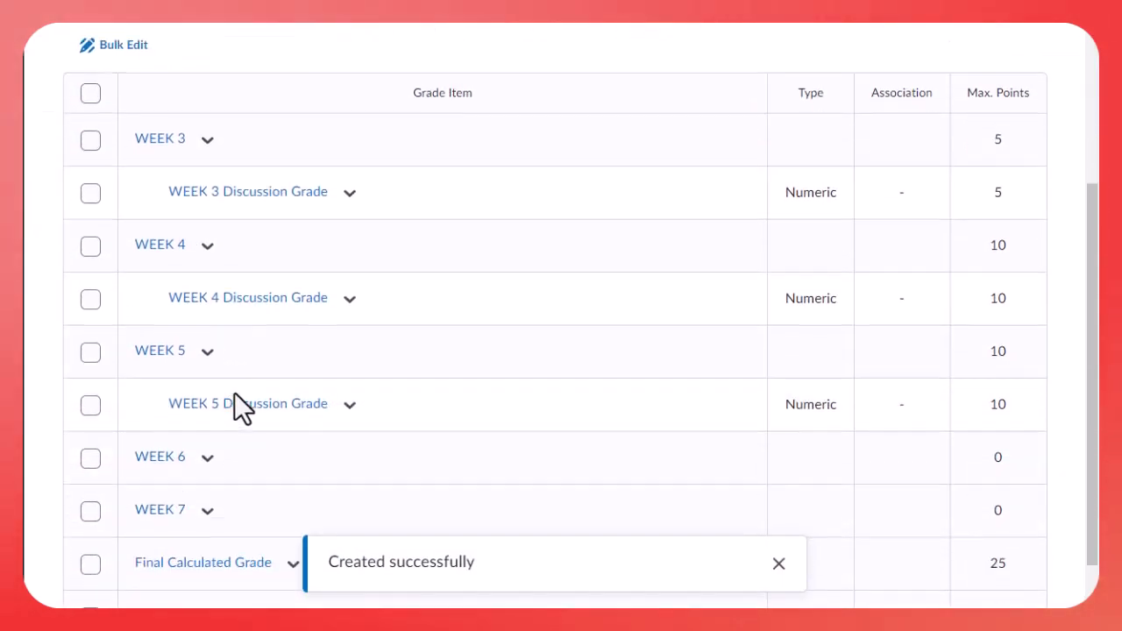
click(349, 299)
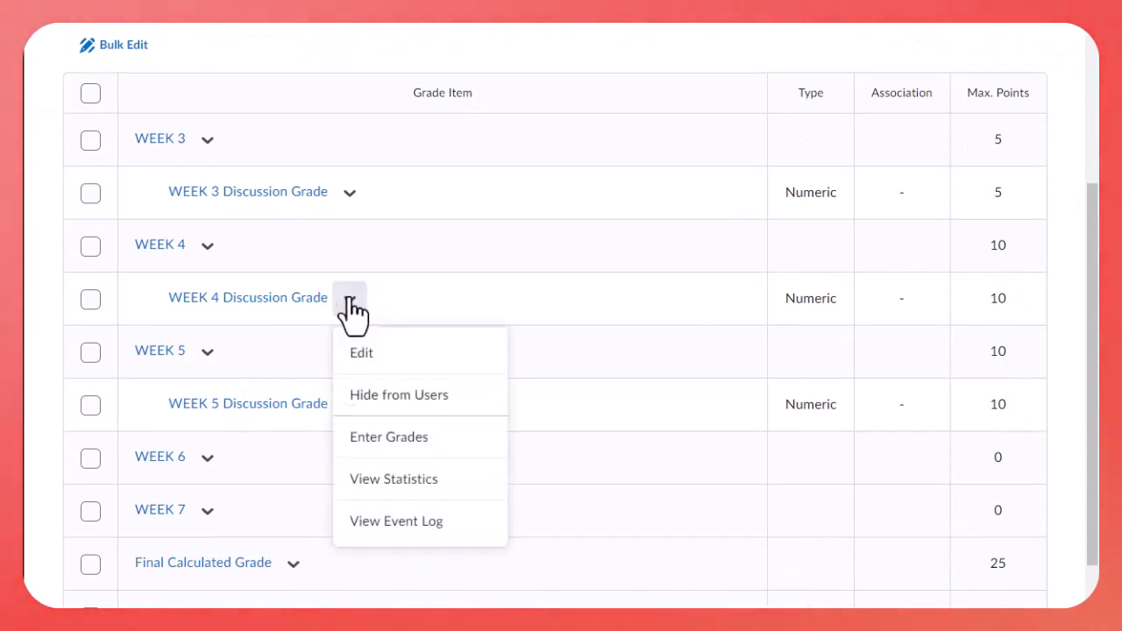
click(366, 358)
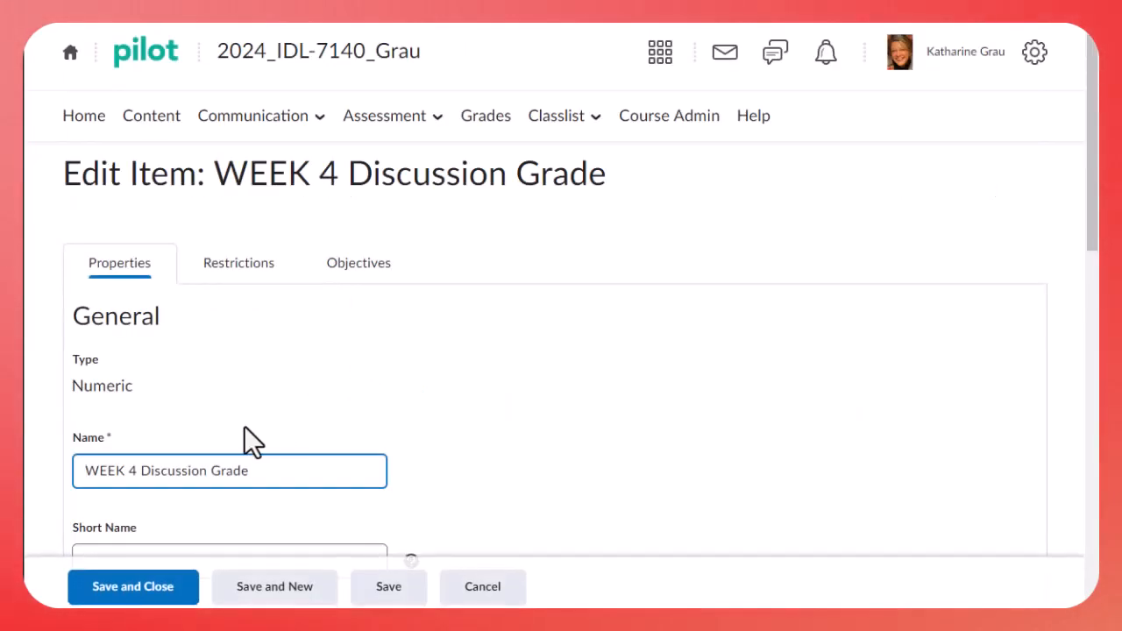
scroll(251, 439, down, 4)
scroll(202, 426, down, 1)
double_click(110, 403)
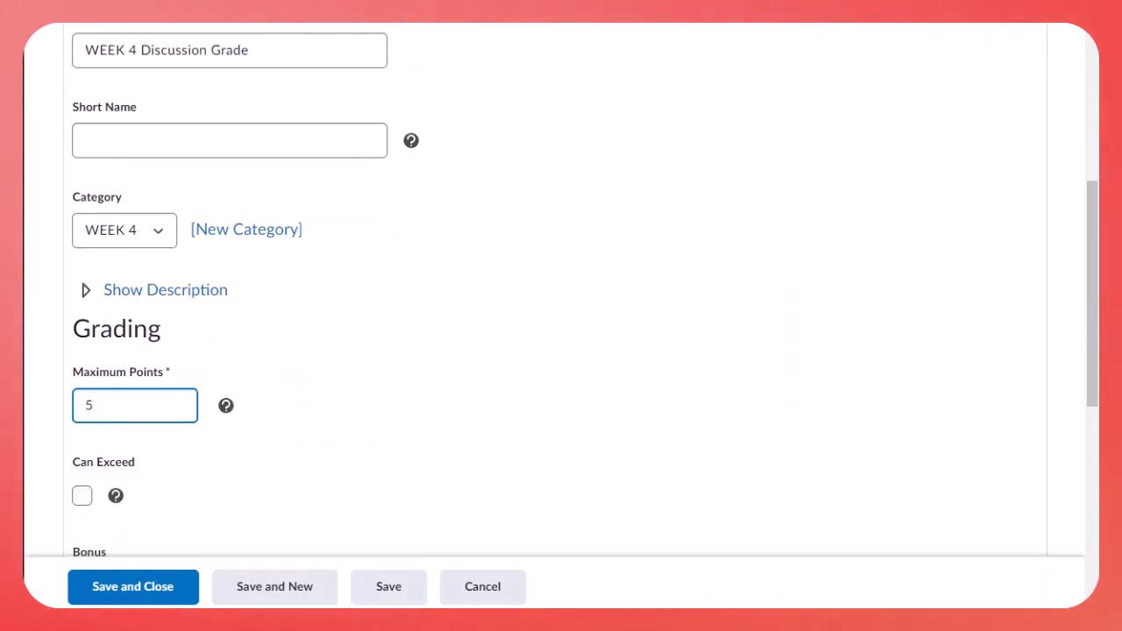
click(106, 599)
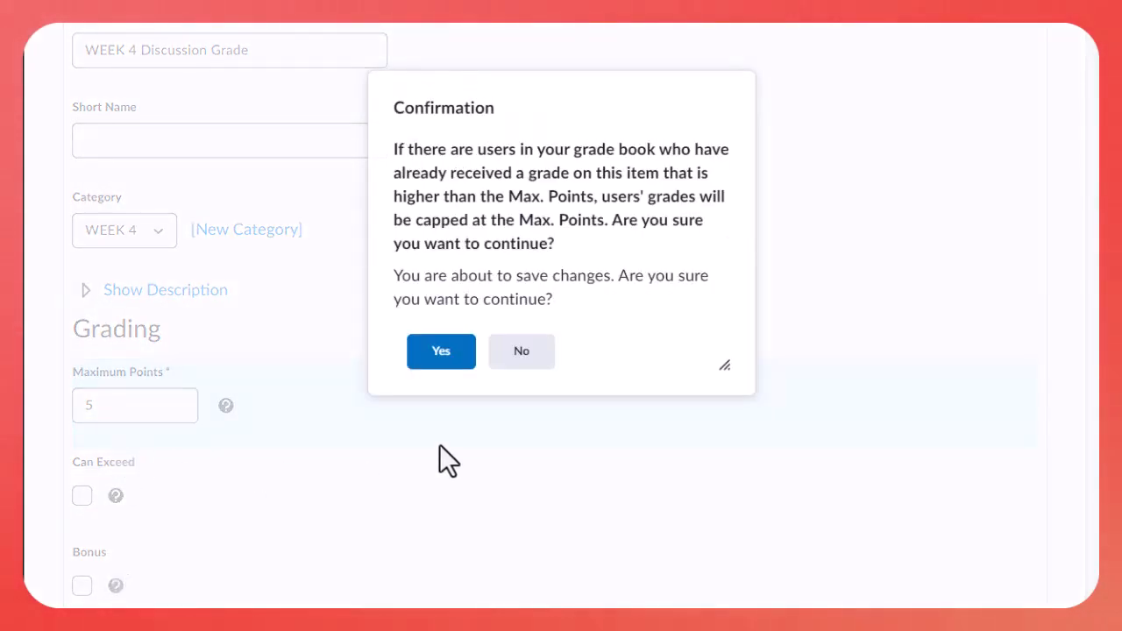
click(443, 353)
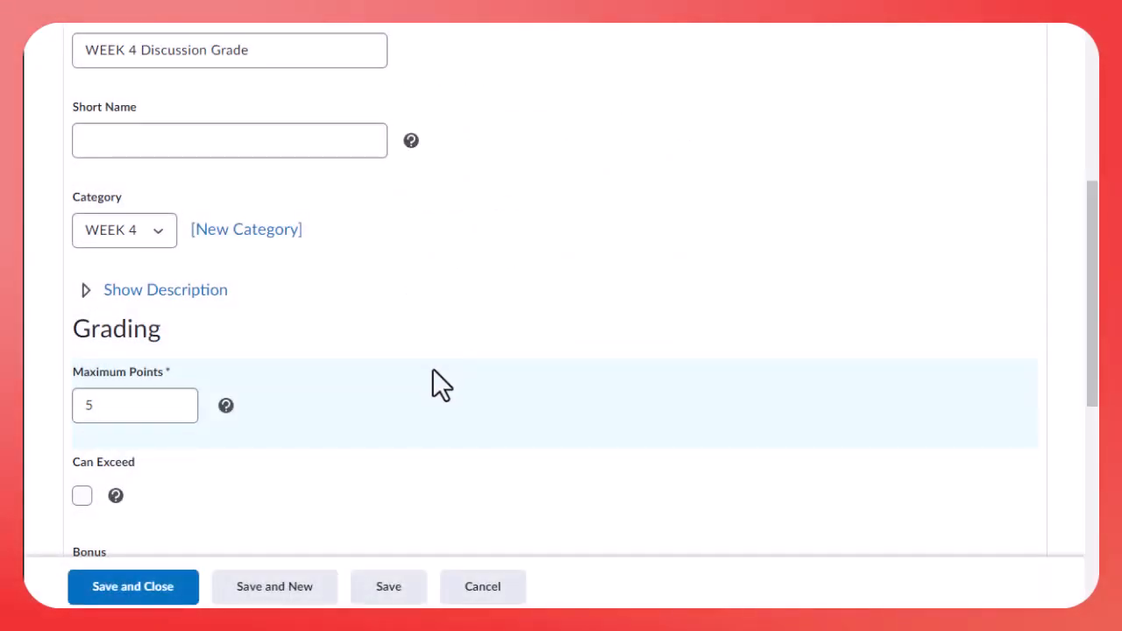
Set the maximum points of the WEEK 5 Discussion Grade item to 5 and save the change
scroll(429, 374, down, 2)
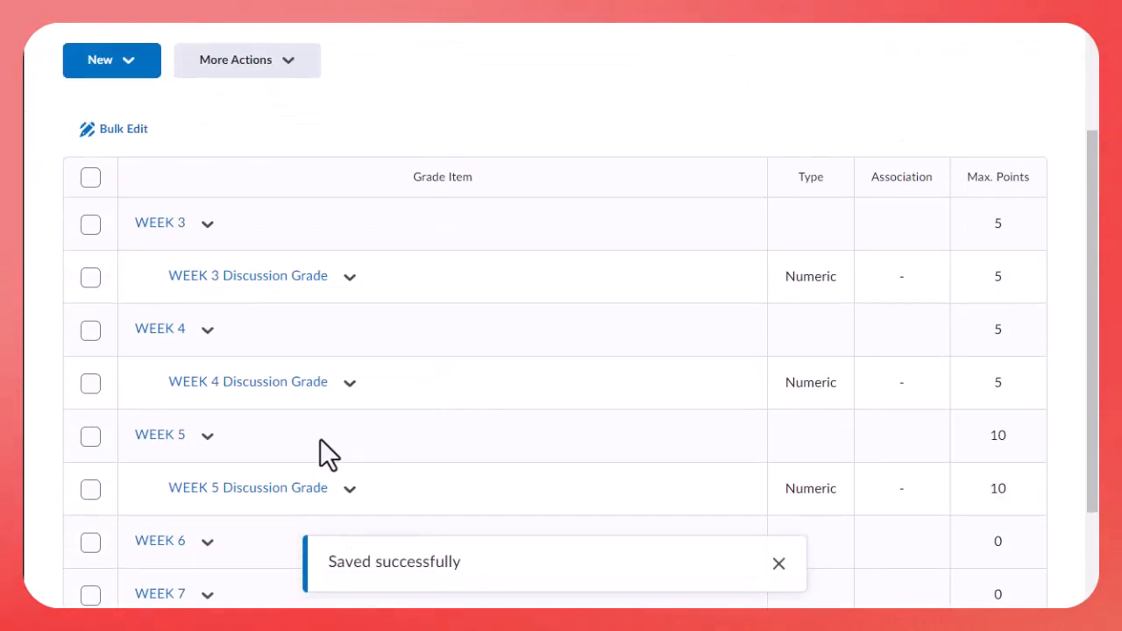
click(350, 489)
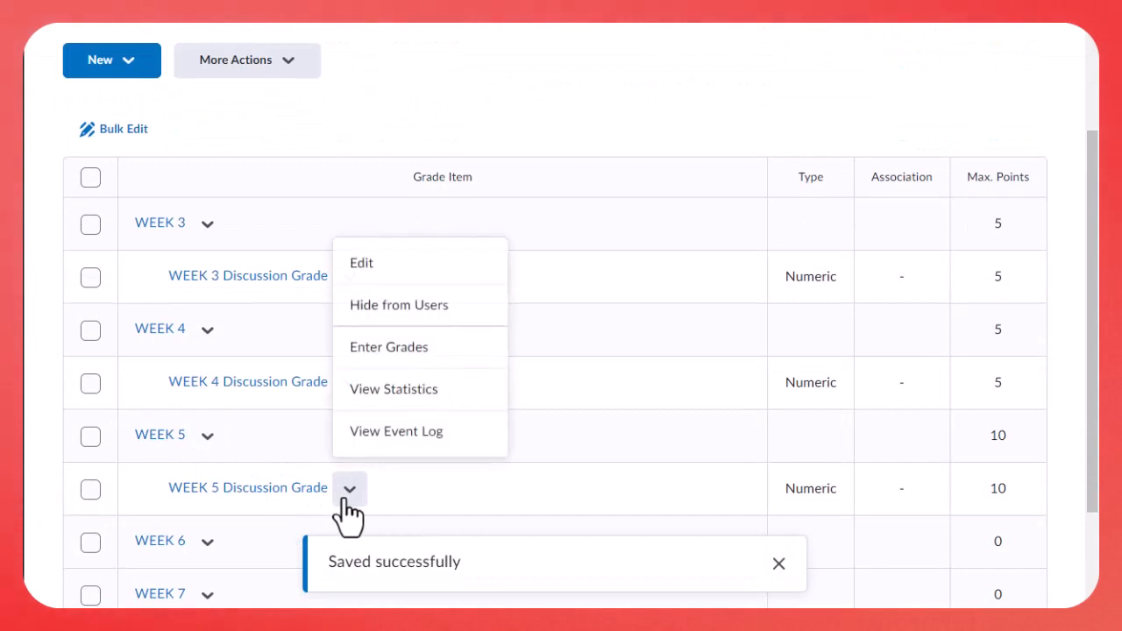
click(372, 263)
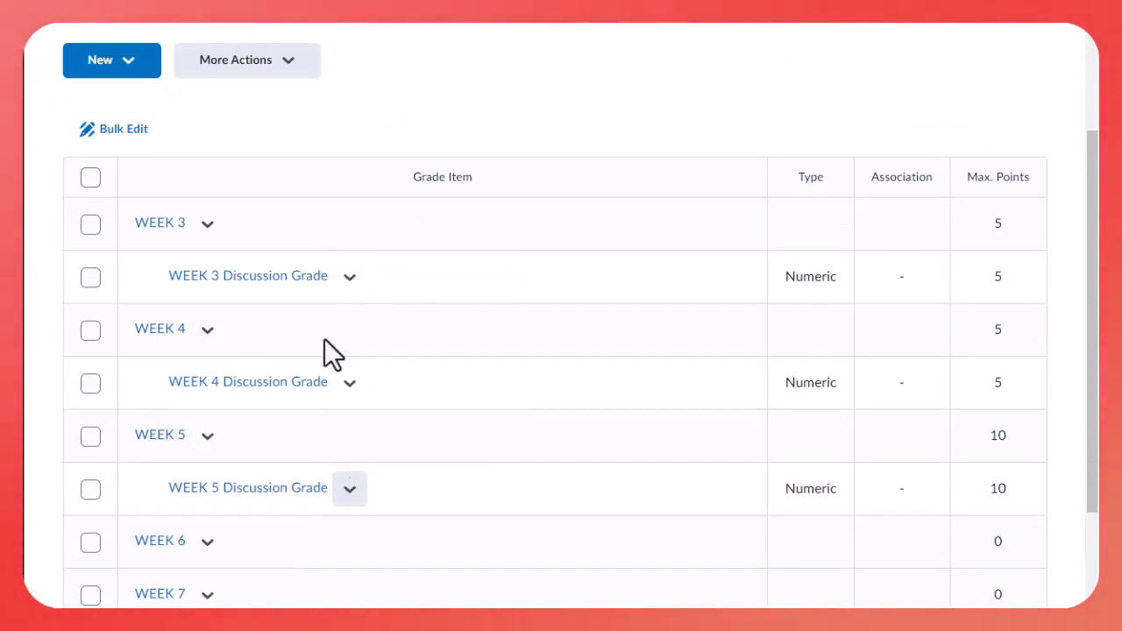
scroll(235, 460, down, 3)
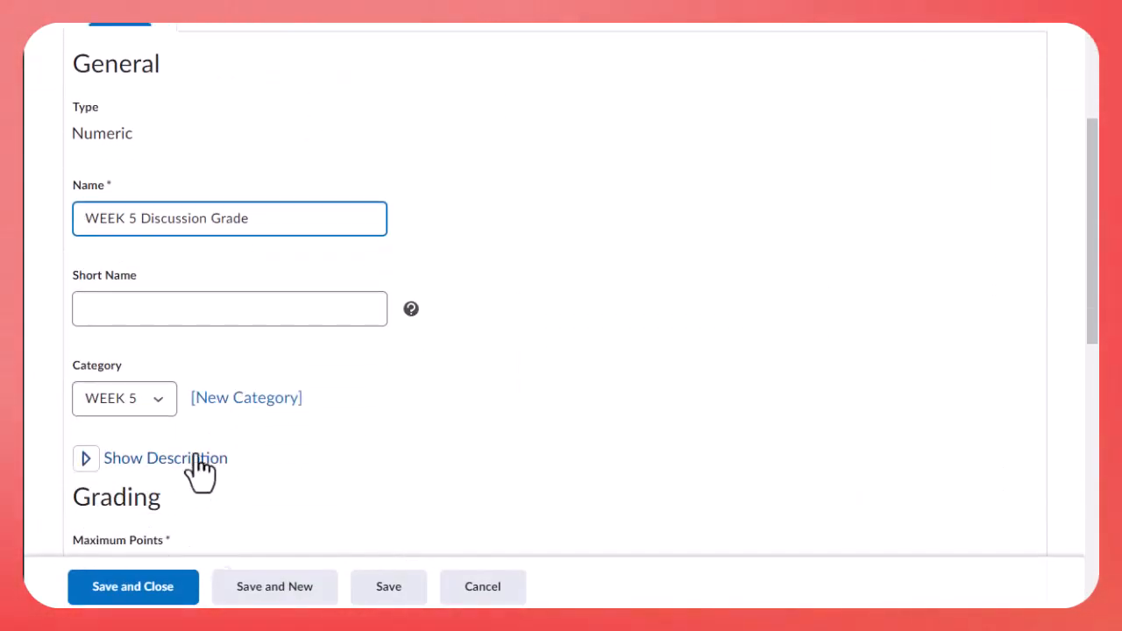
scroll(200, 469, down, 2)
double_click(108, 403)
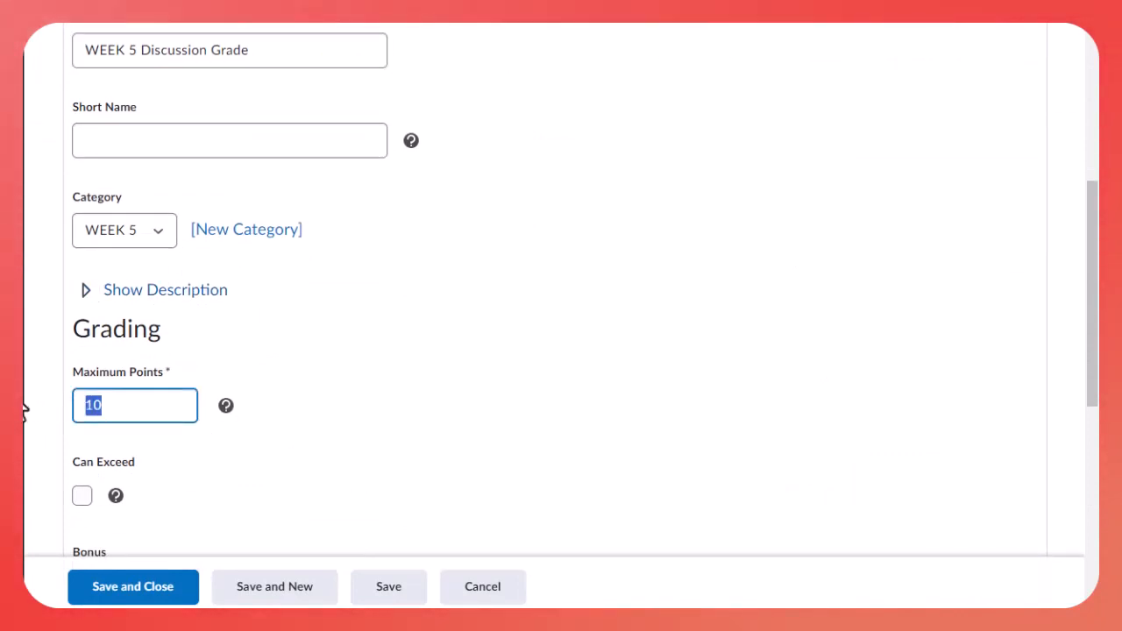
click(123, 586)
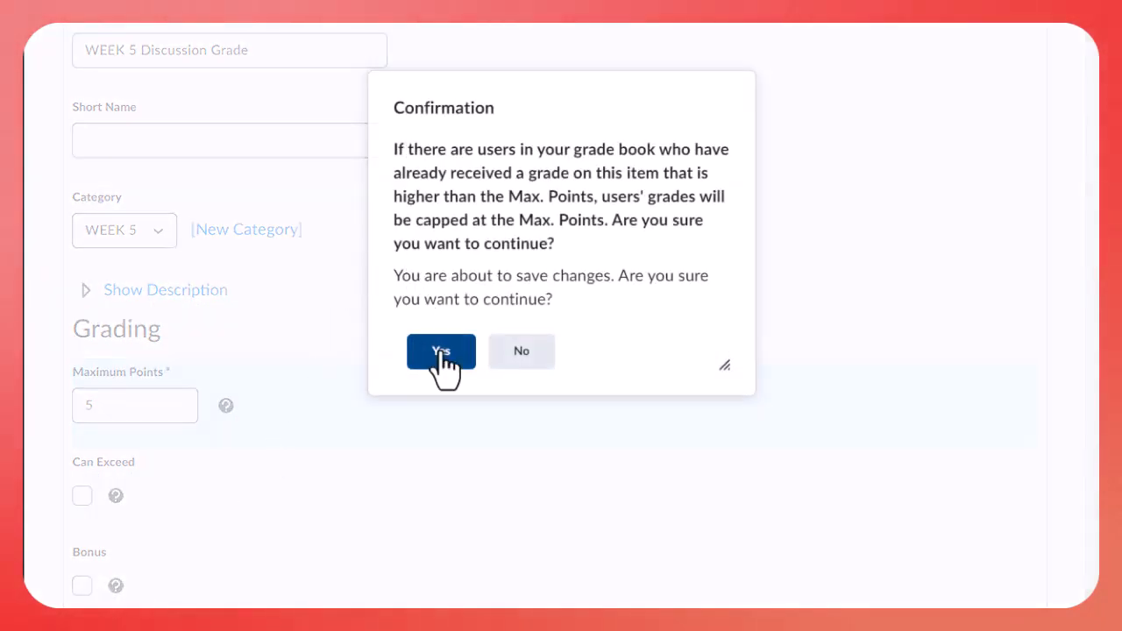
click(441, 353)
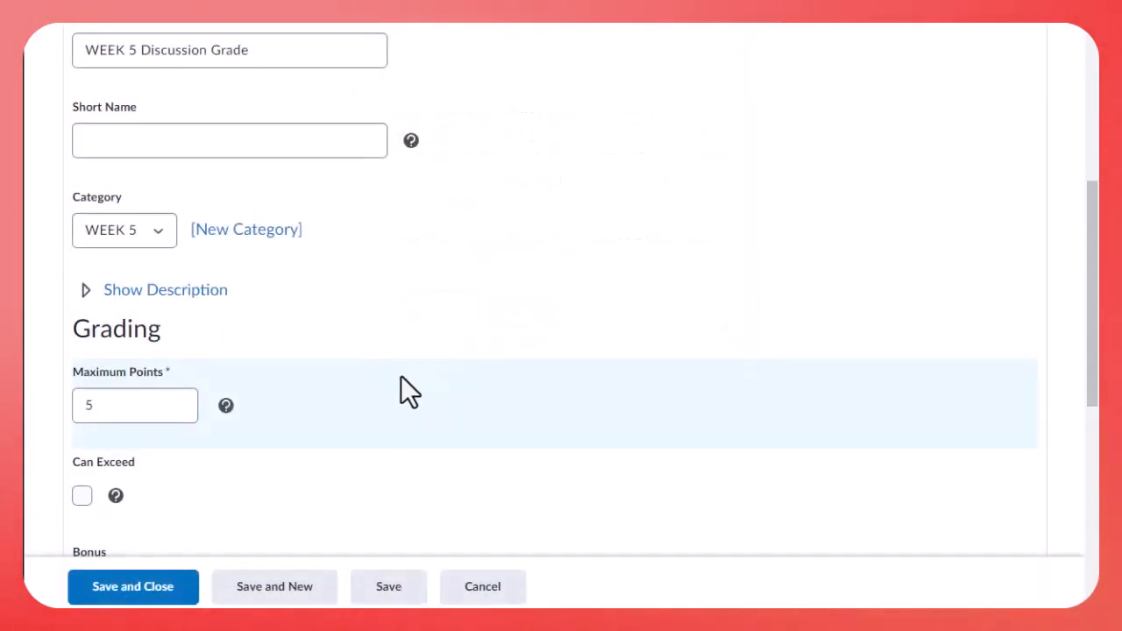
Start another Numeric grade item and name it WEEK 6 Discussion Grade
scroll(385, 390, down, 3)
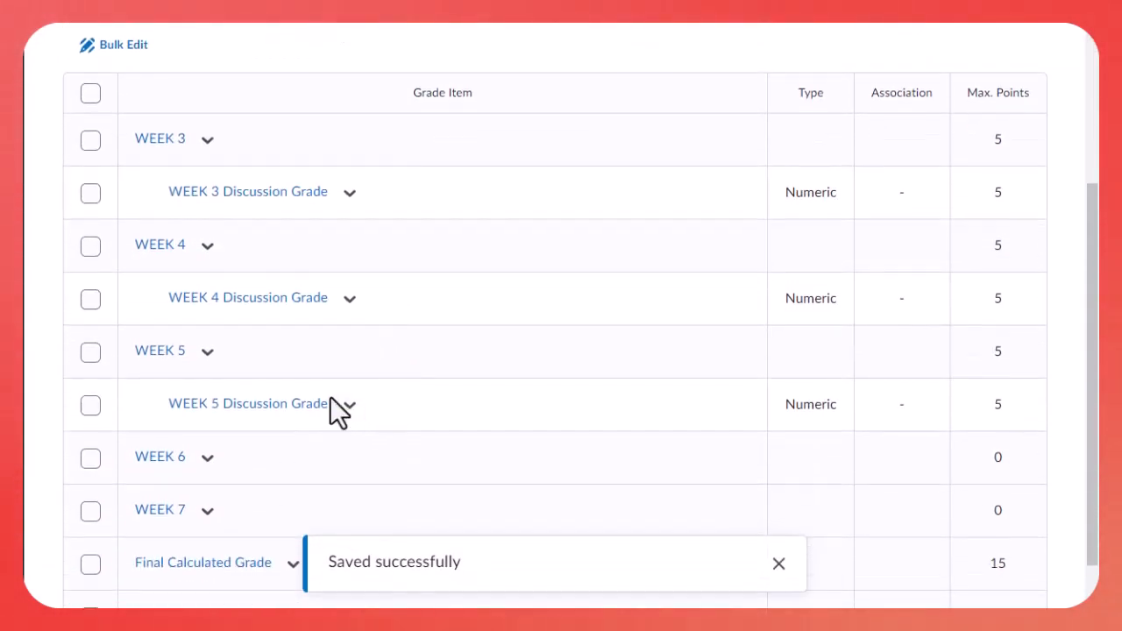
scroll(333, 411, up, 2)
click(132, 156)
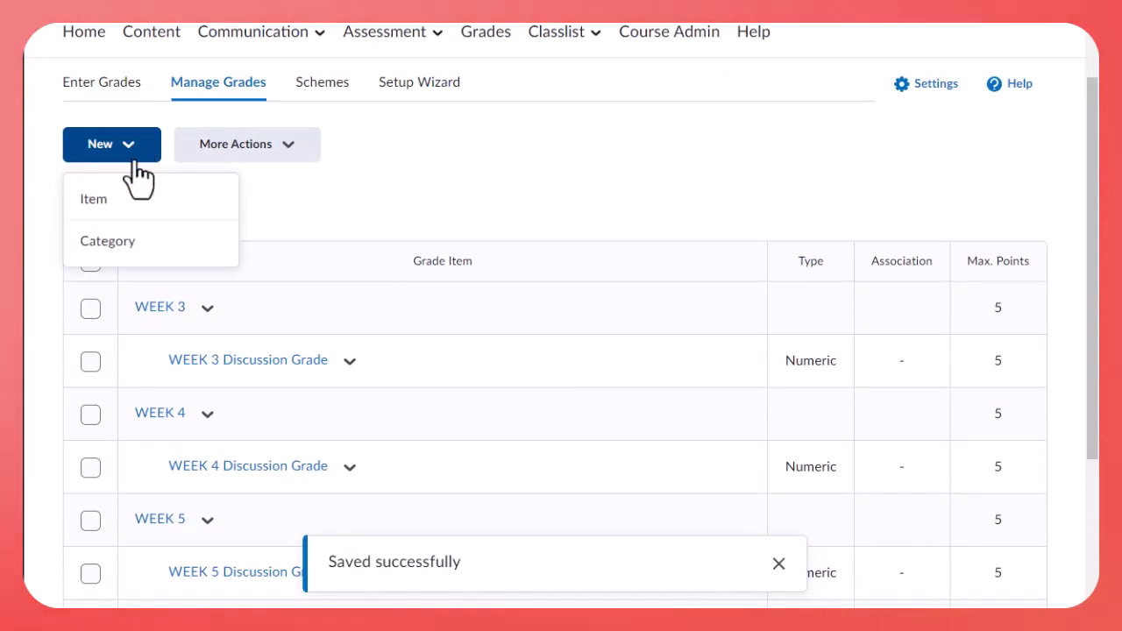
click(127, 206)
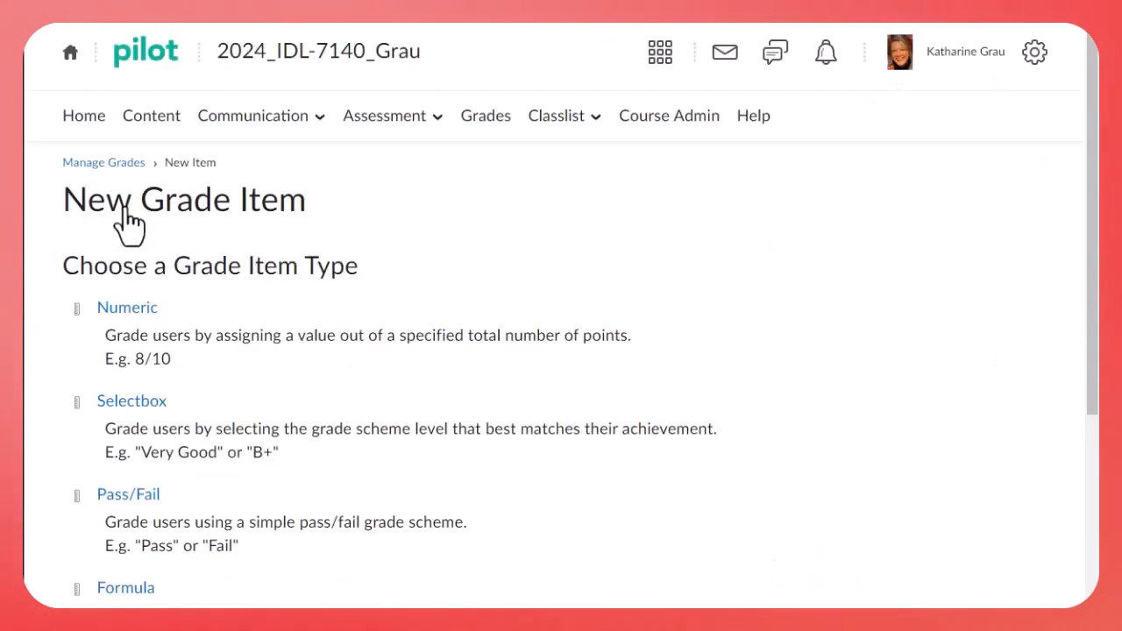
click(145, 322)
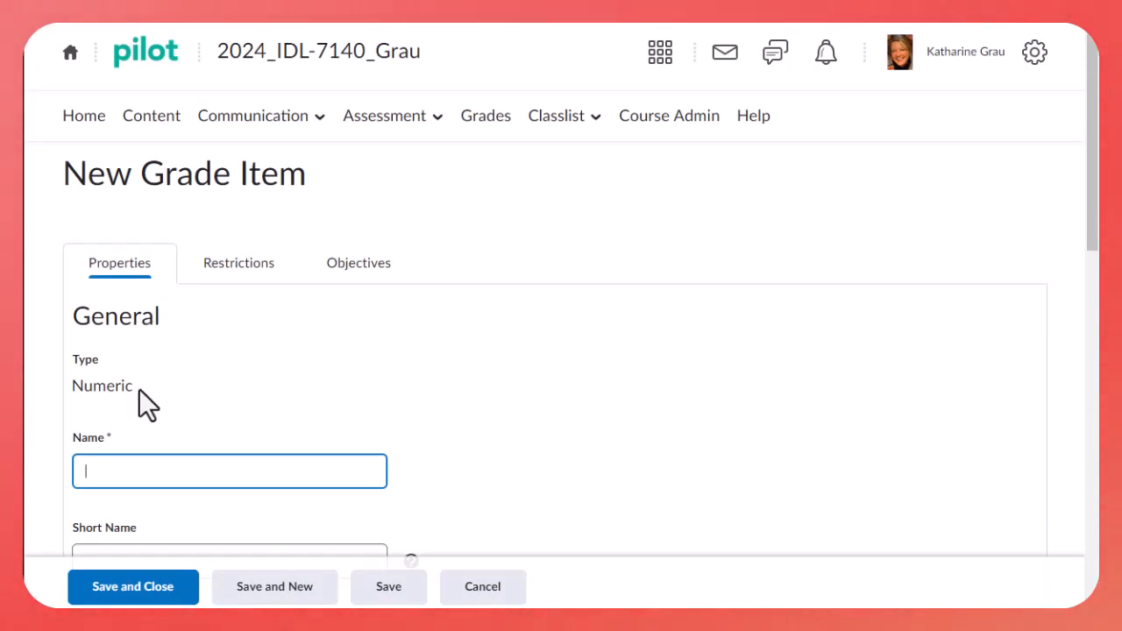
text(WEEK 6)
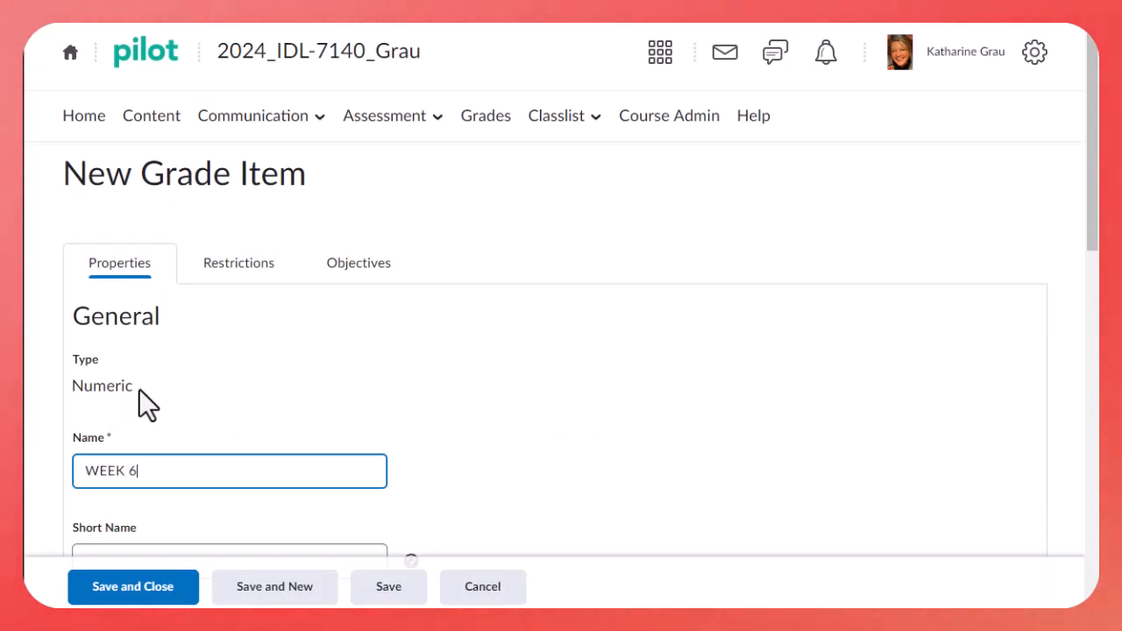
text( Discussio)
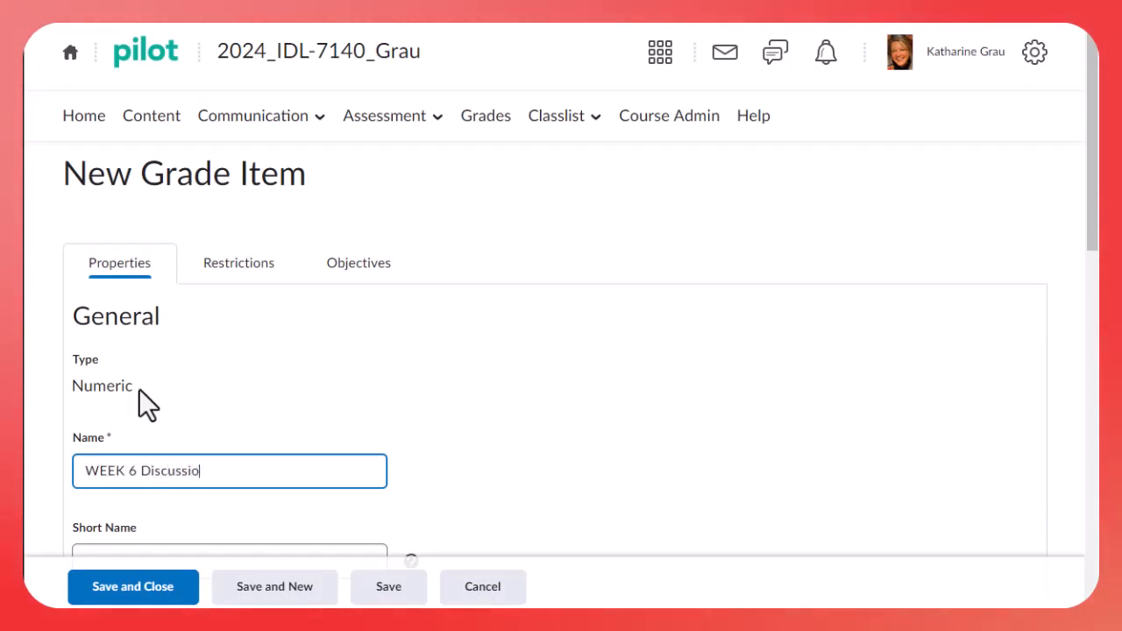
text(n Grade)
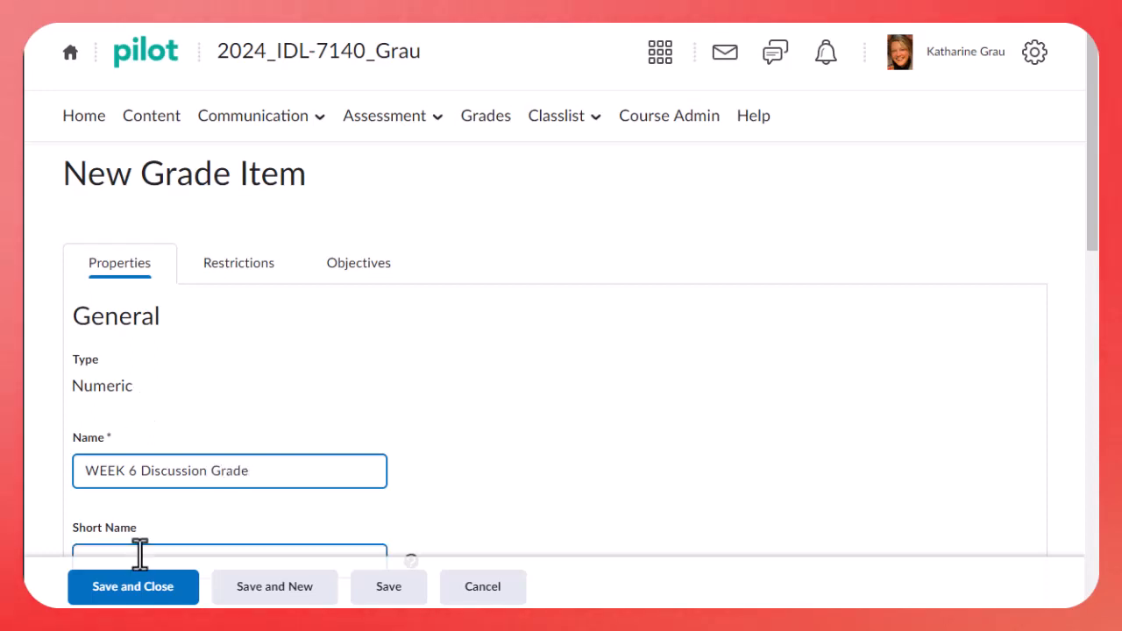
Place the discussion grade item in the WEEK 6 category with a maximum of 5 points, and save it
scroll(97, 459, down, 3)
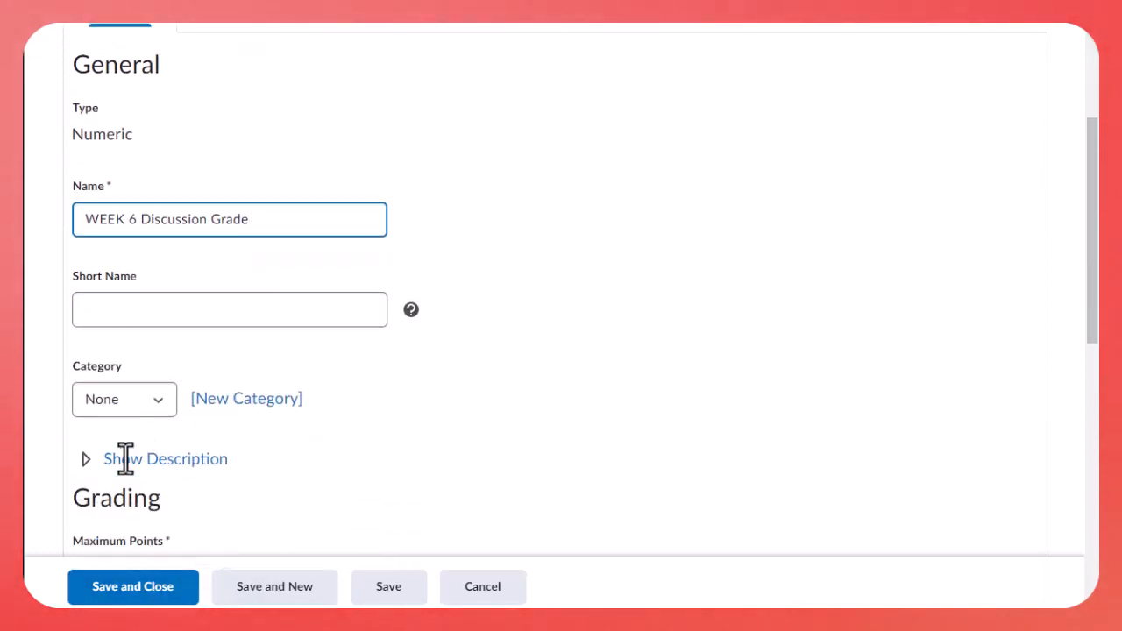
click(153, 402)
click(139, 495)
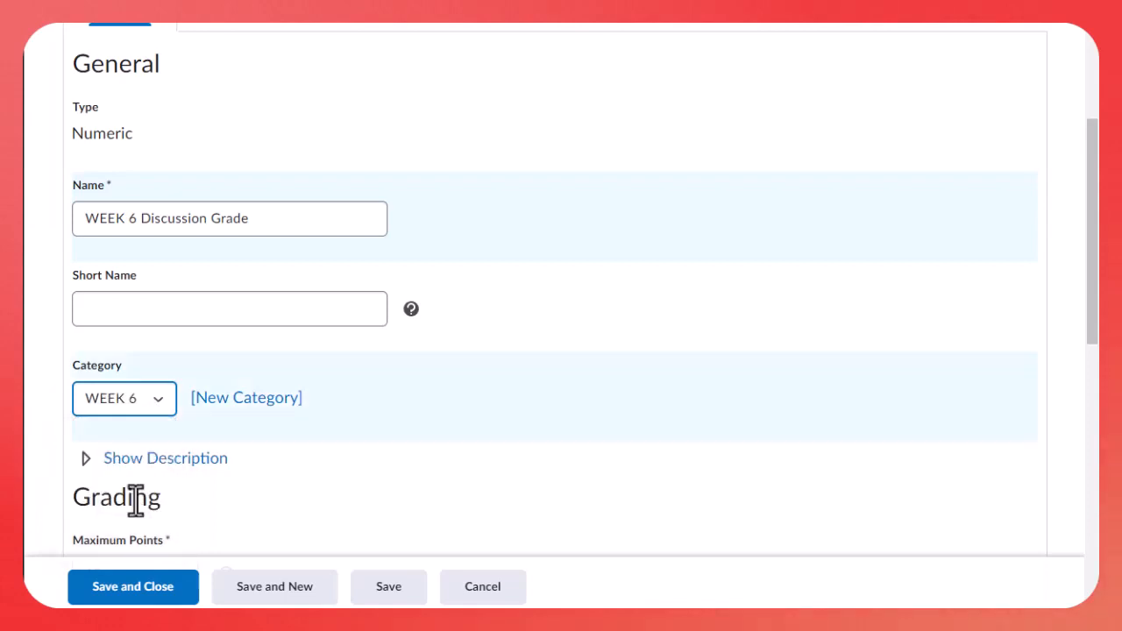
scroll(167, 491, down, 1)
scroll(167, 491, down, 1)
key(Tab)
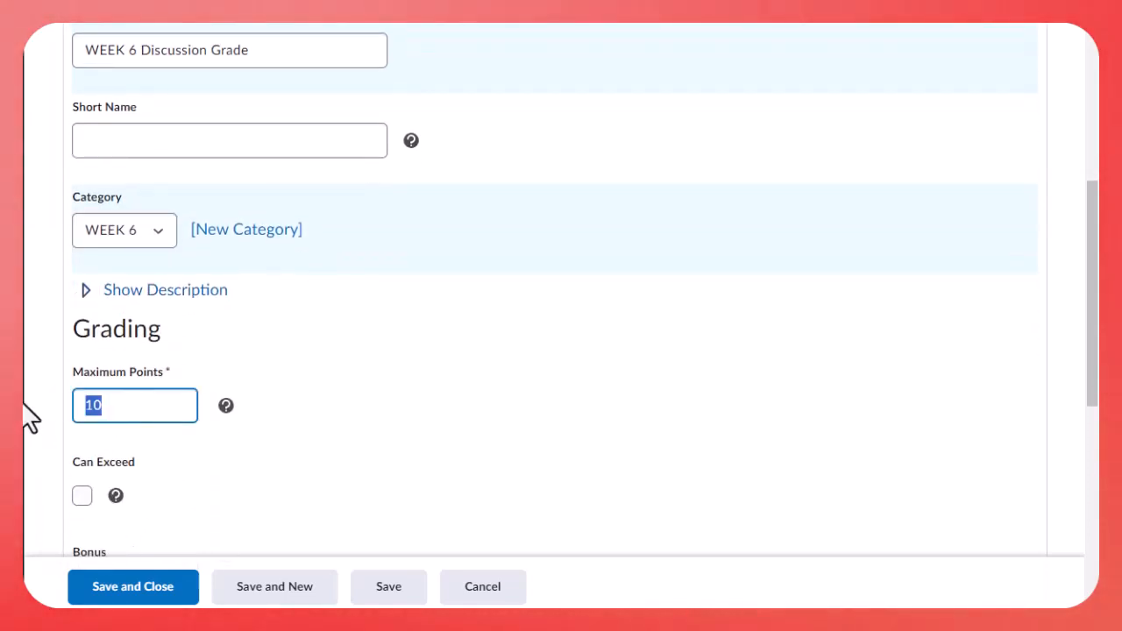
text(5)
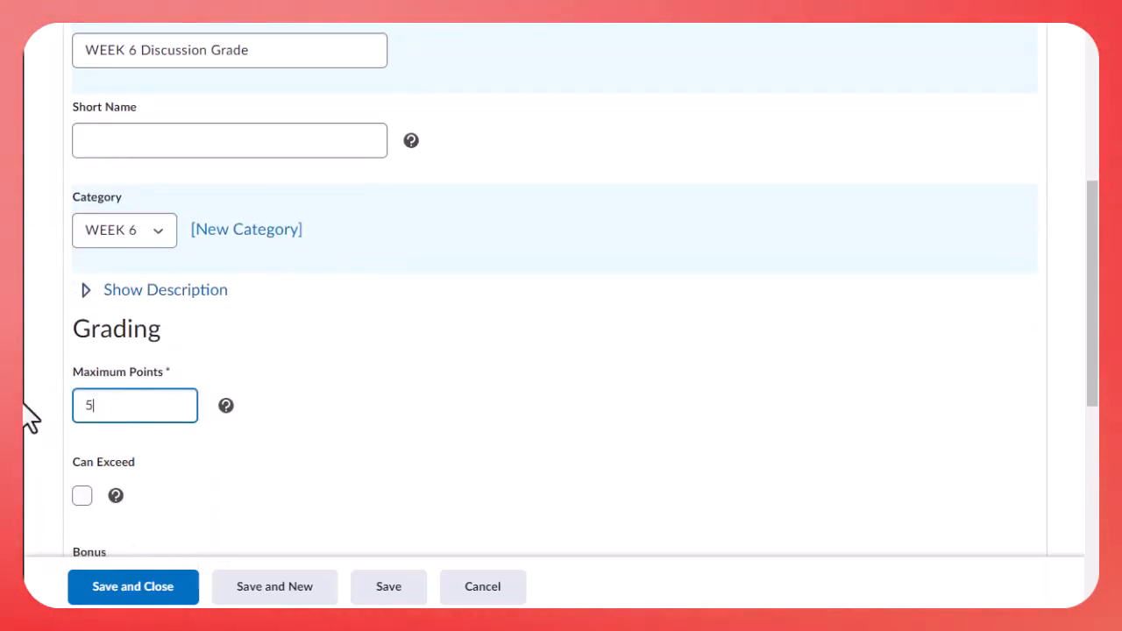
click(115, 590)
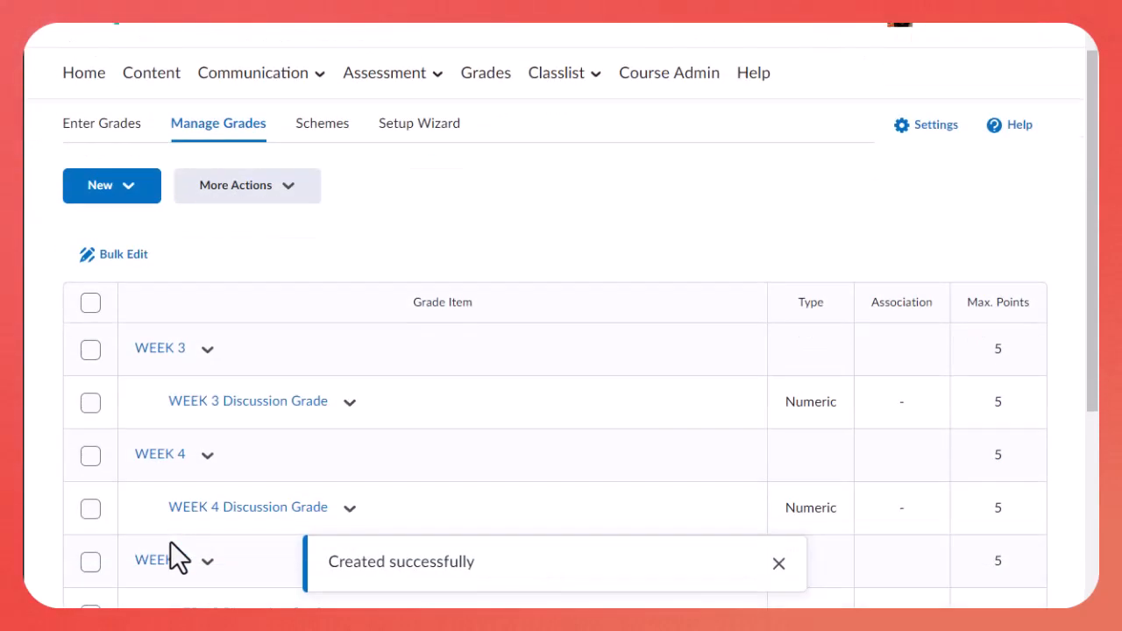
scroll(170, 541, down, 3)
click(209, 481)
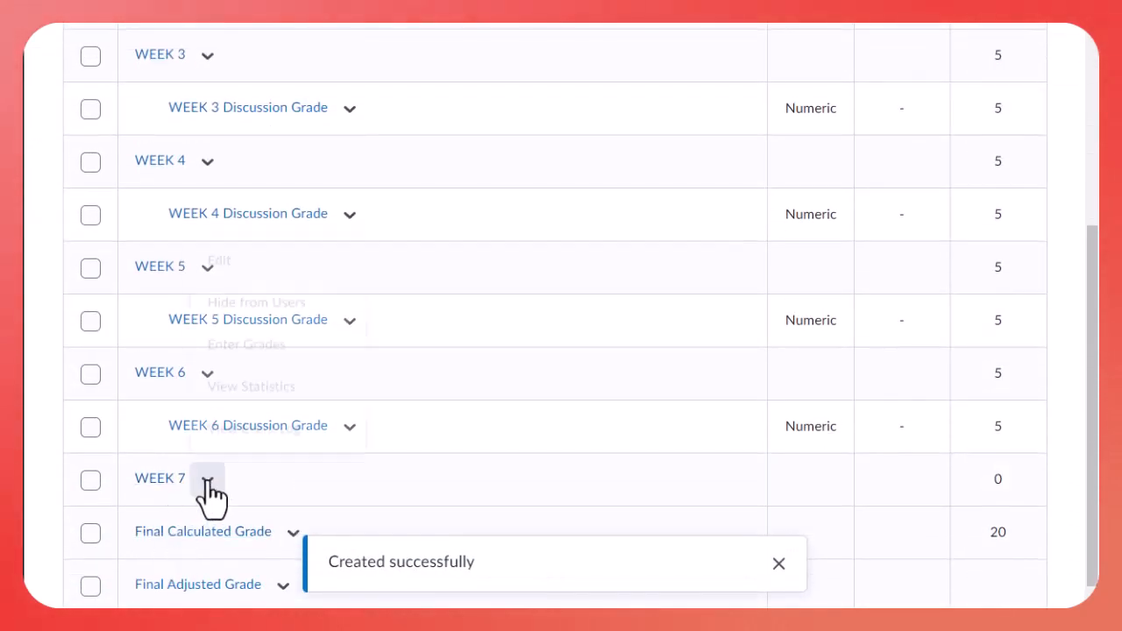
click(209, 482)
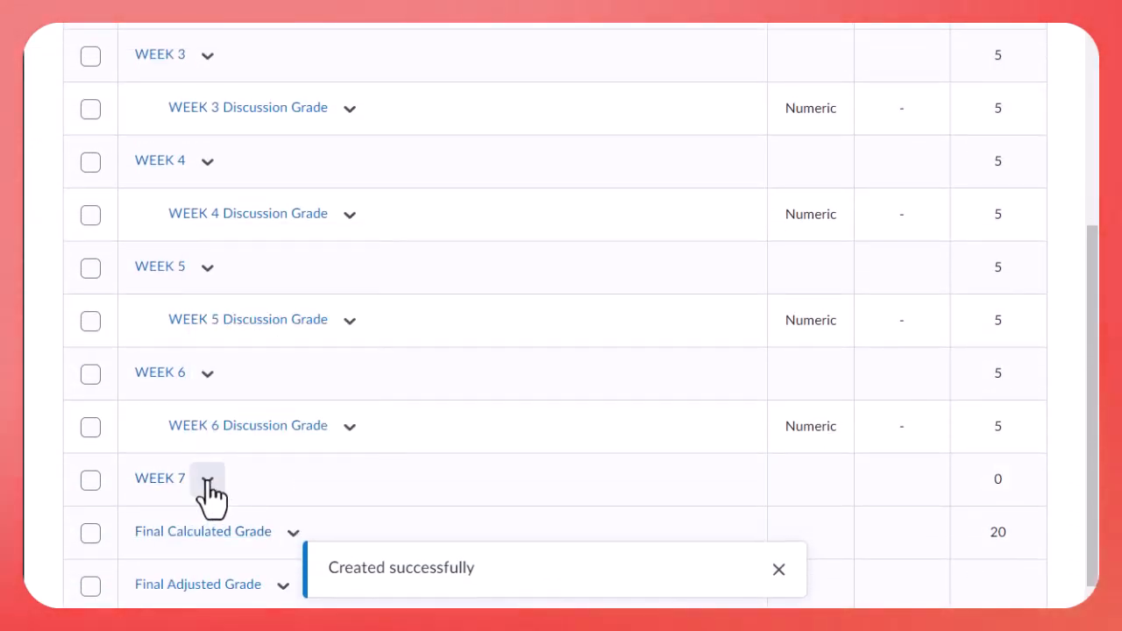
Start another Numeric grade item and name it WEEK 7 Discussion Grade
scroll(213, 494, up, 3)
click(138, 150)
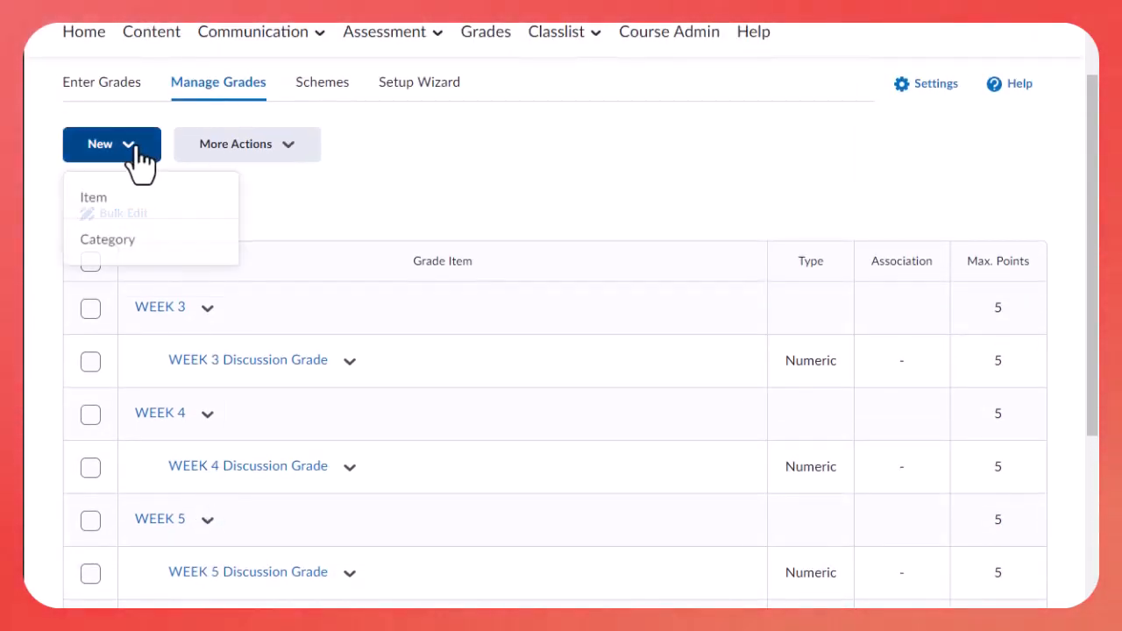
click(122, 200)
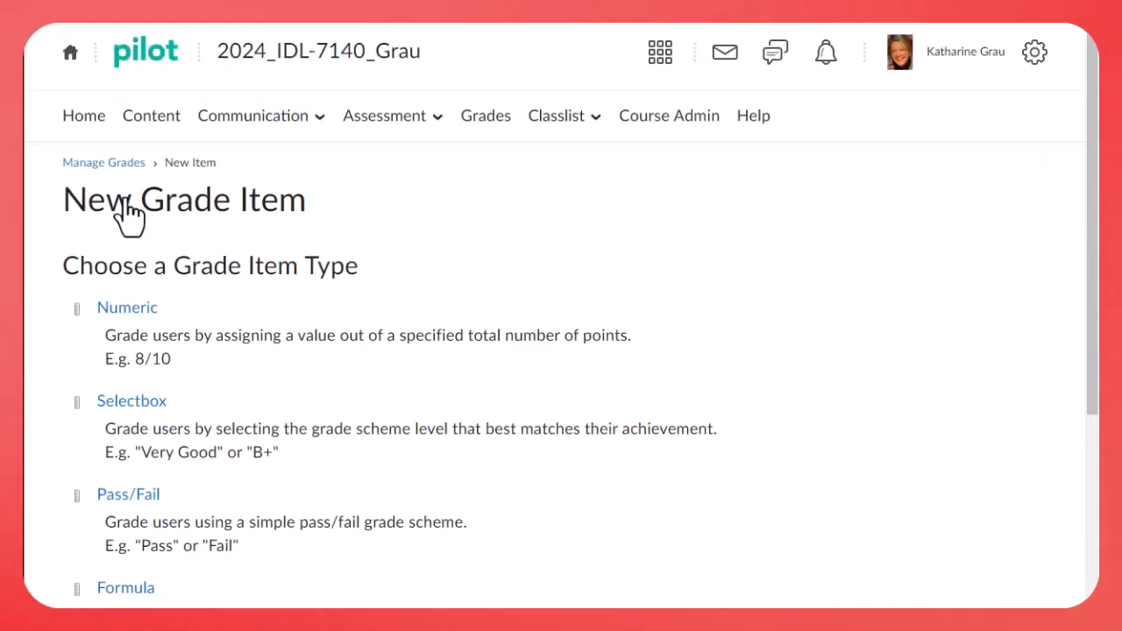
click(127, 308)
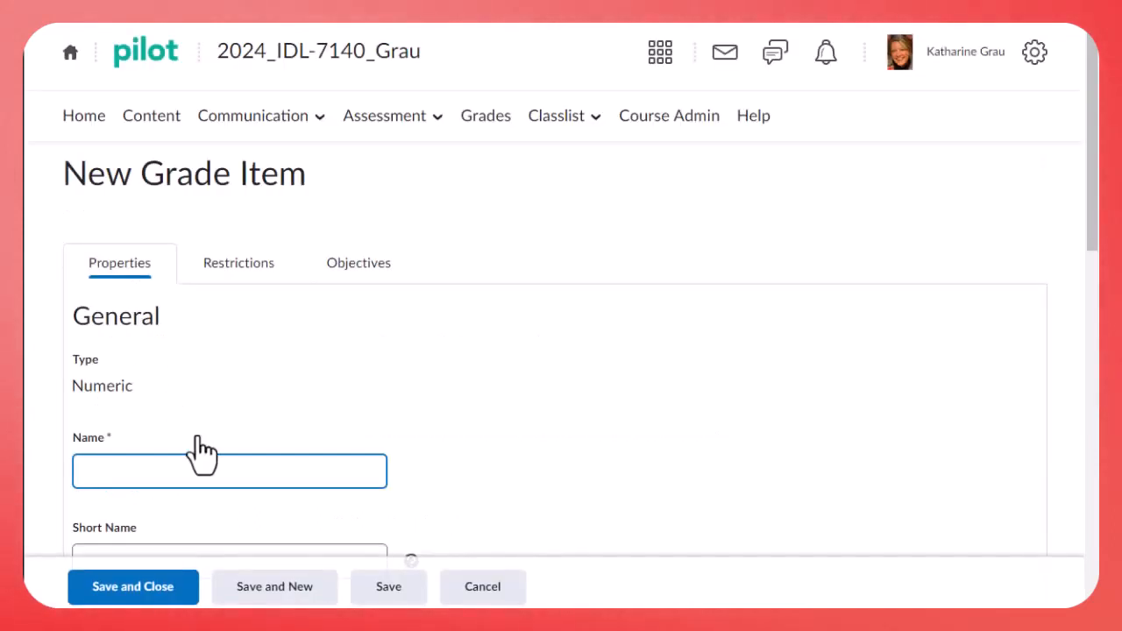
text(WEEK 7 )
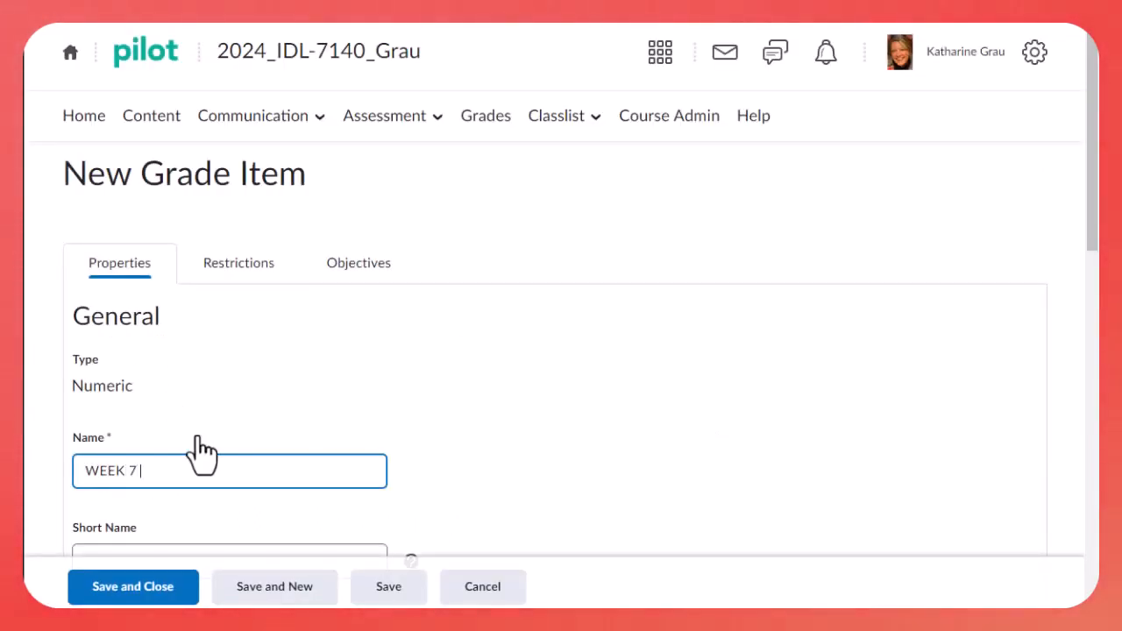
text(Discussion Grade)
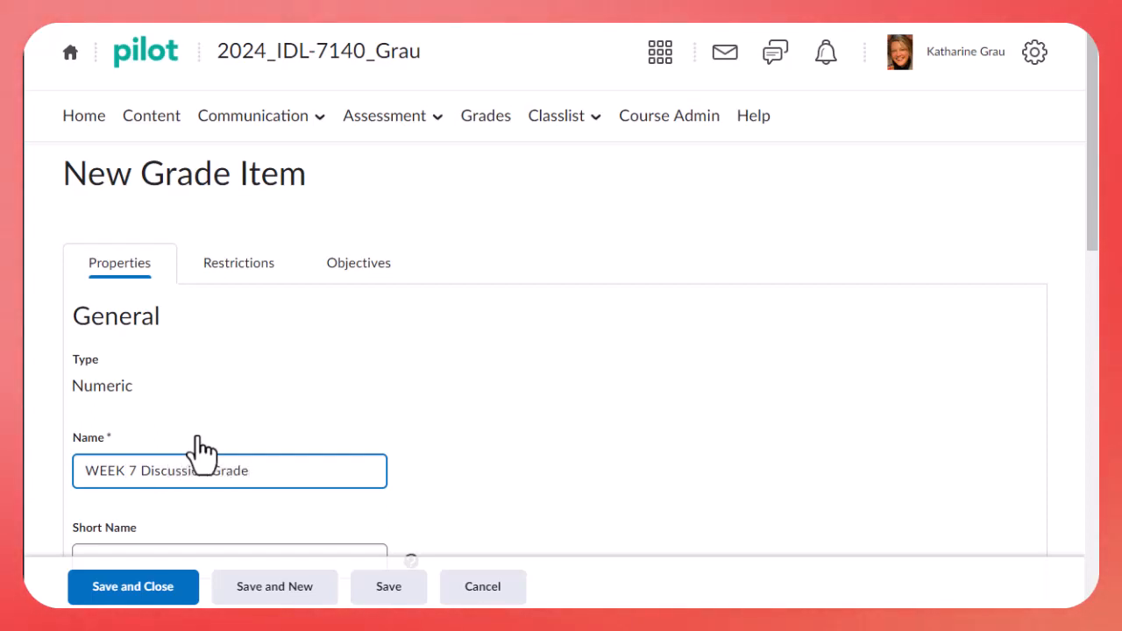
Assign the new discussion grade item to the WEEK 7 category, set its maximum points to 5, and save it
scroll(200, 452, down, 4)
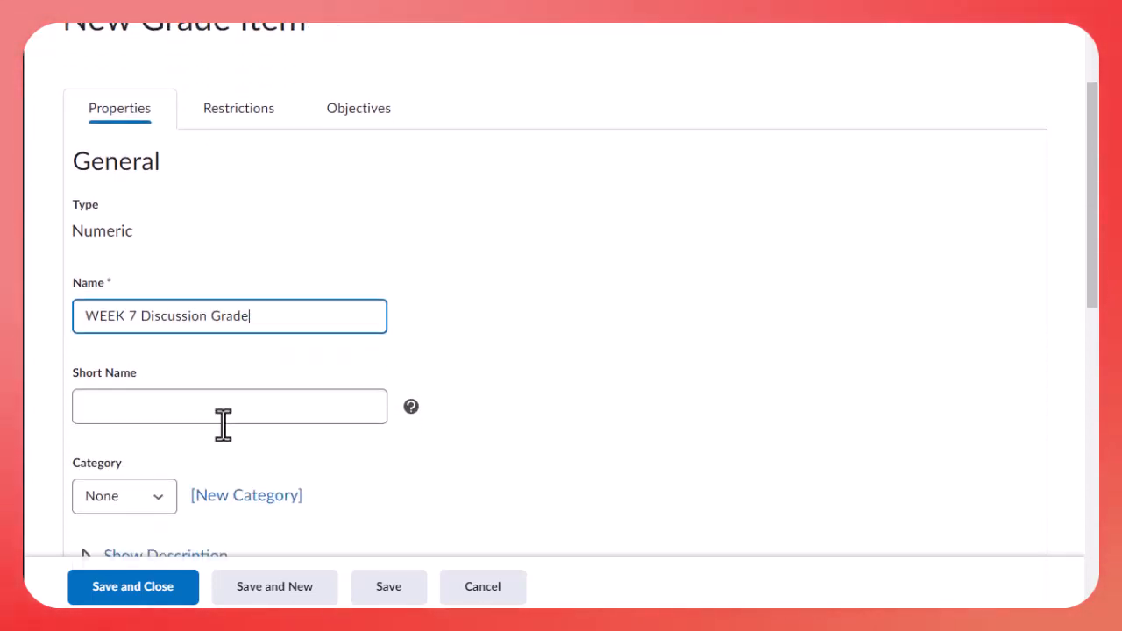
click(149, 320)
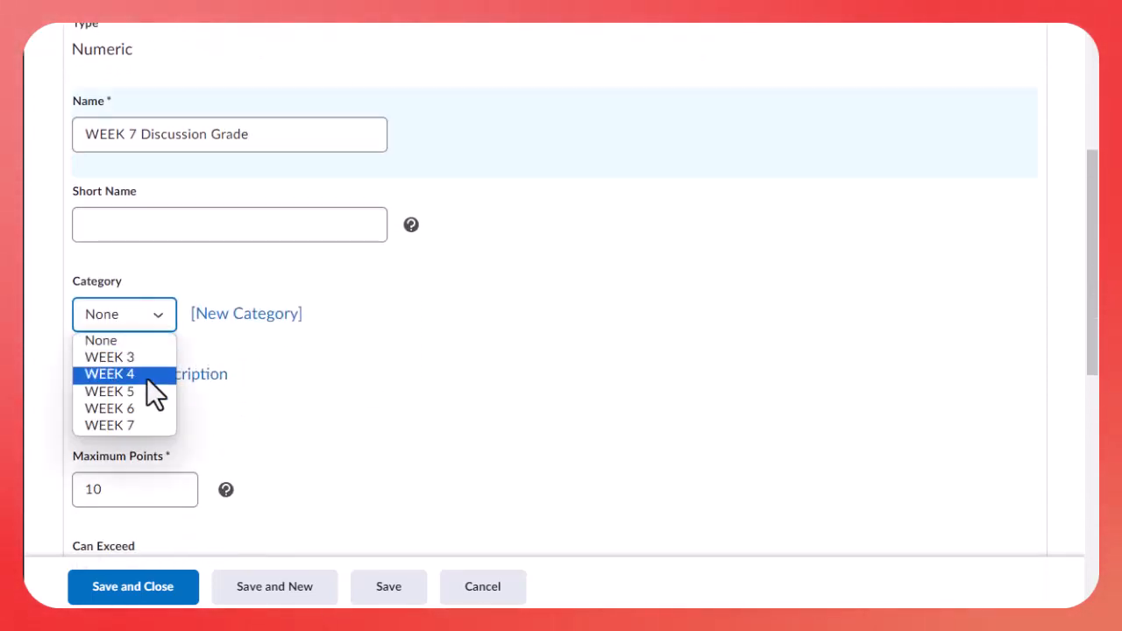
click(125, 430)
click(118, 493)
drag(118, 492, 47, 504)
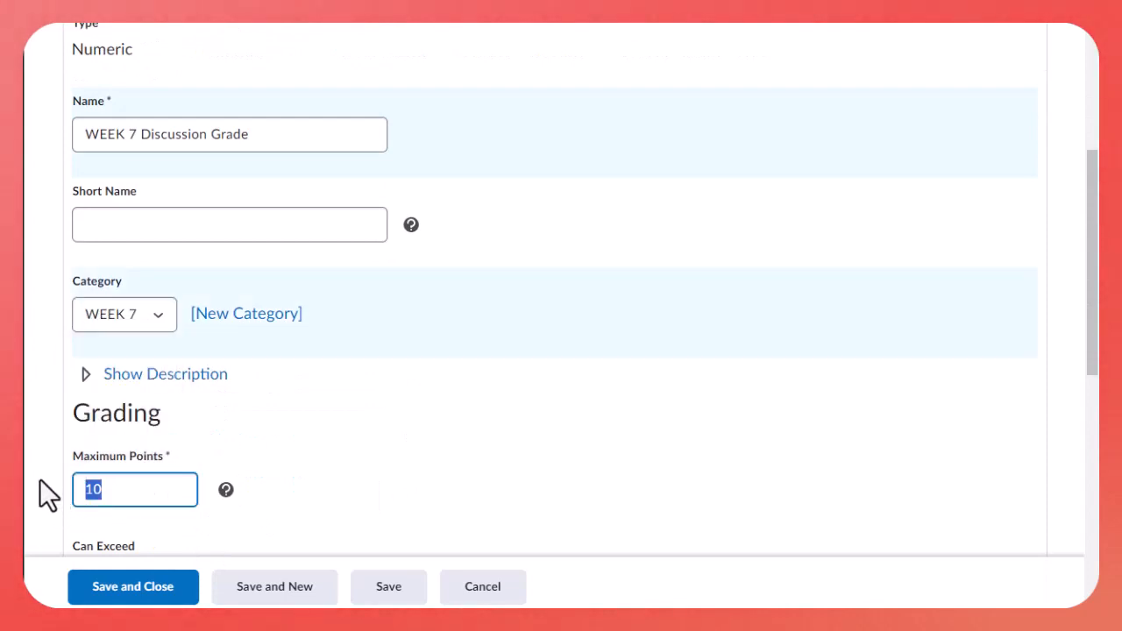
text(5)
scroll(243, 467, down, 1)
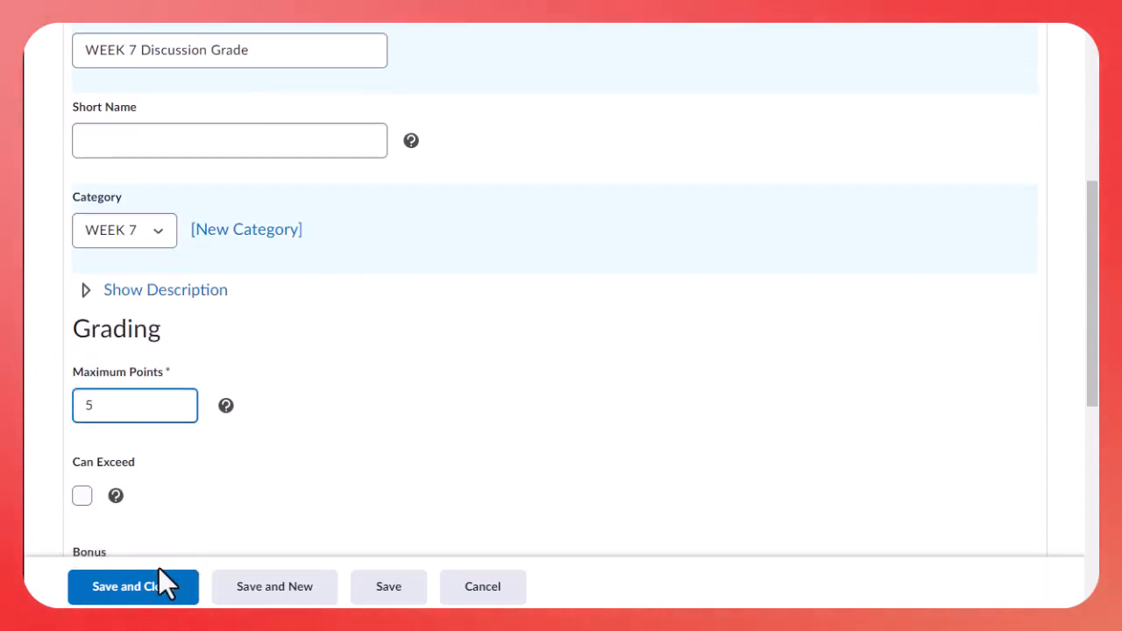
click(142, 592)
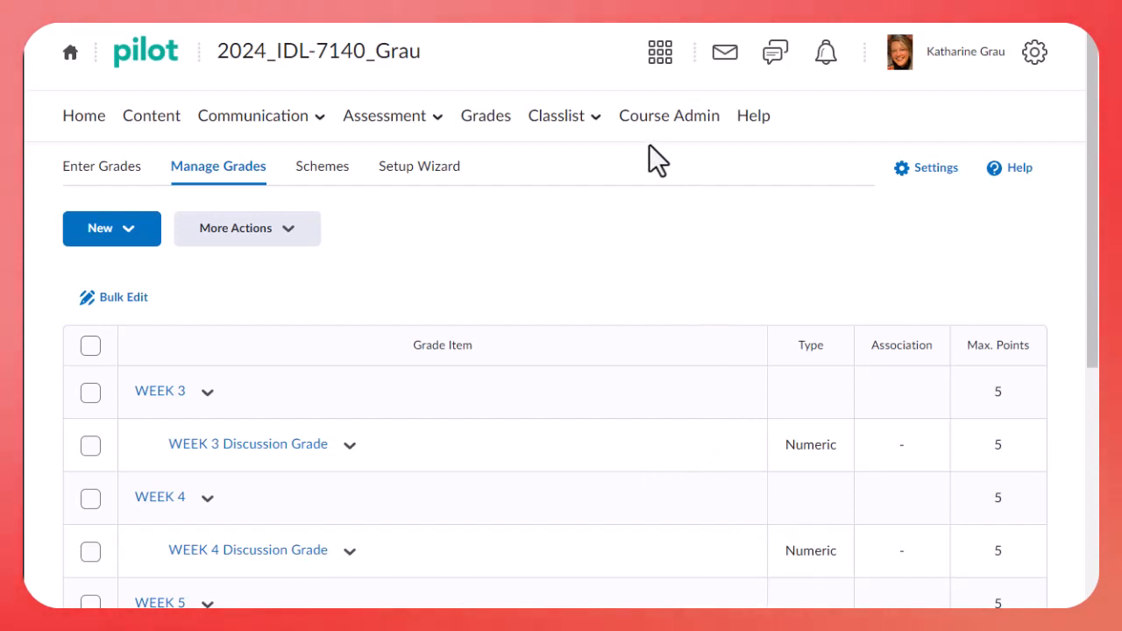
Impersonate the demo student account from the course classlist
click(593, 128)
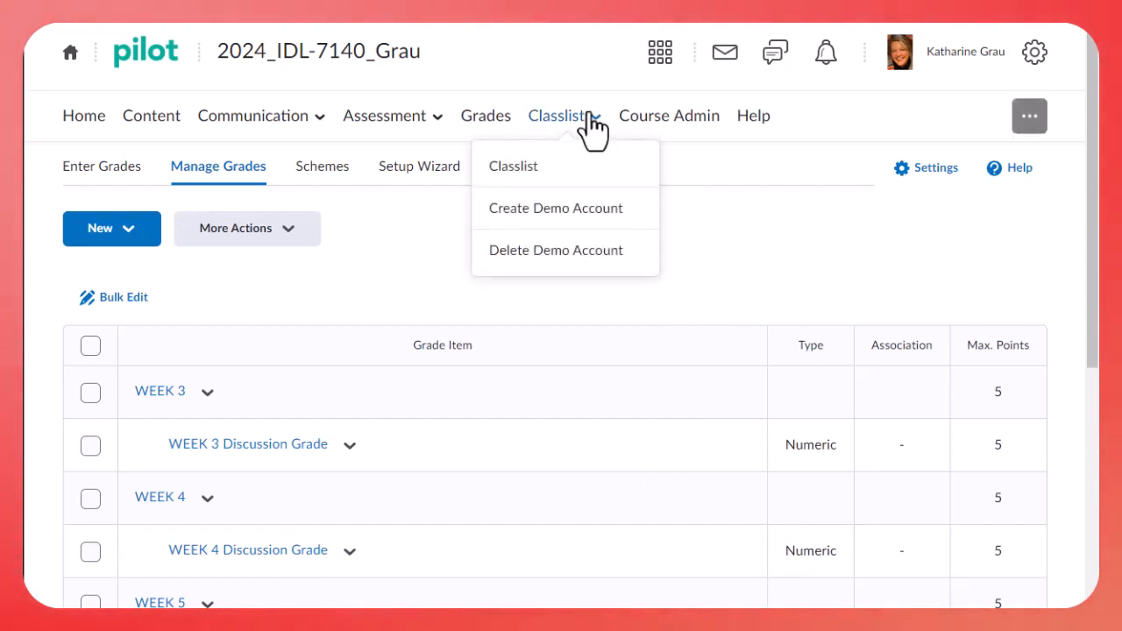
click(546, 174)
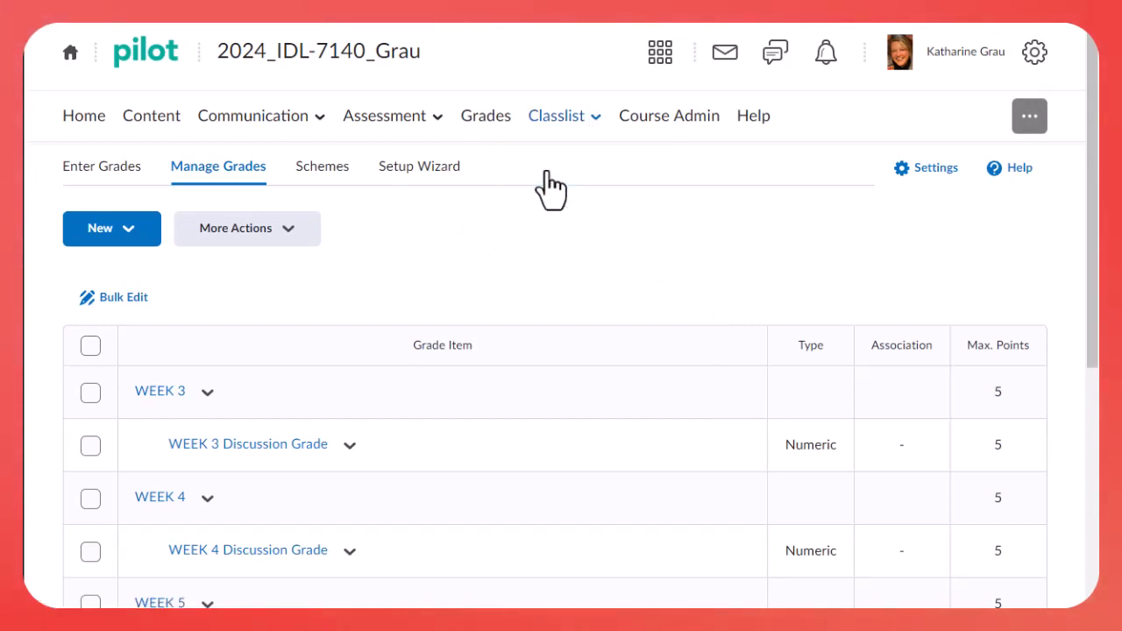
scroll(520, 351, down, 3)
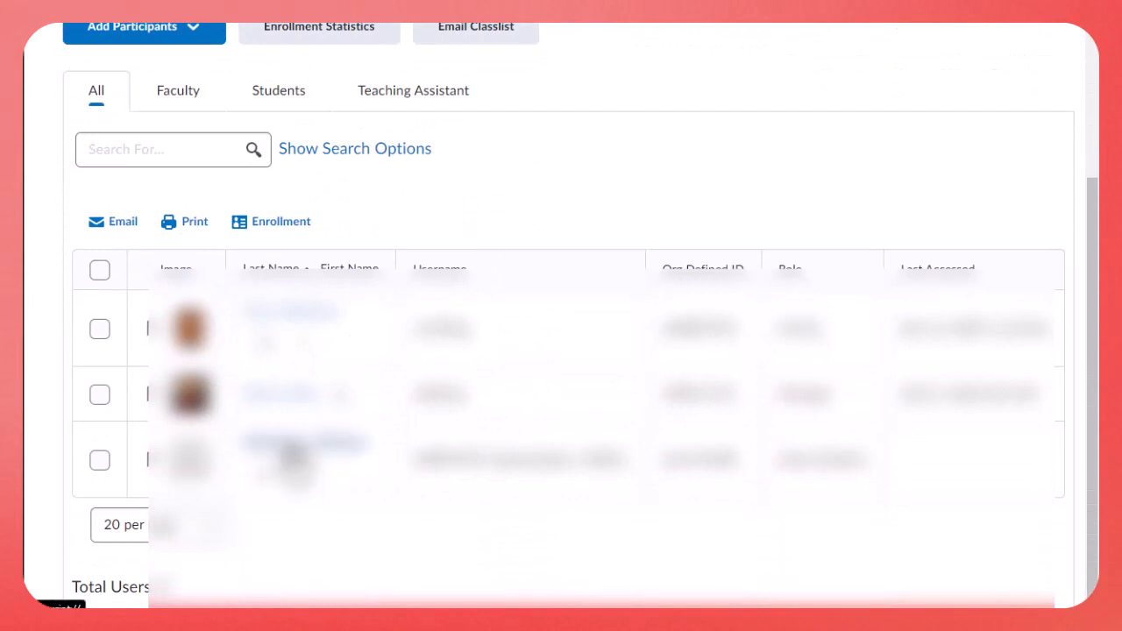
click(263, 474)
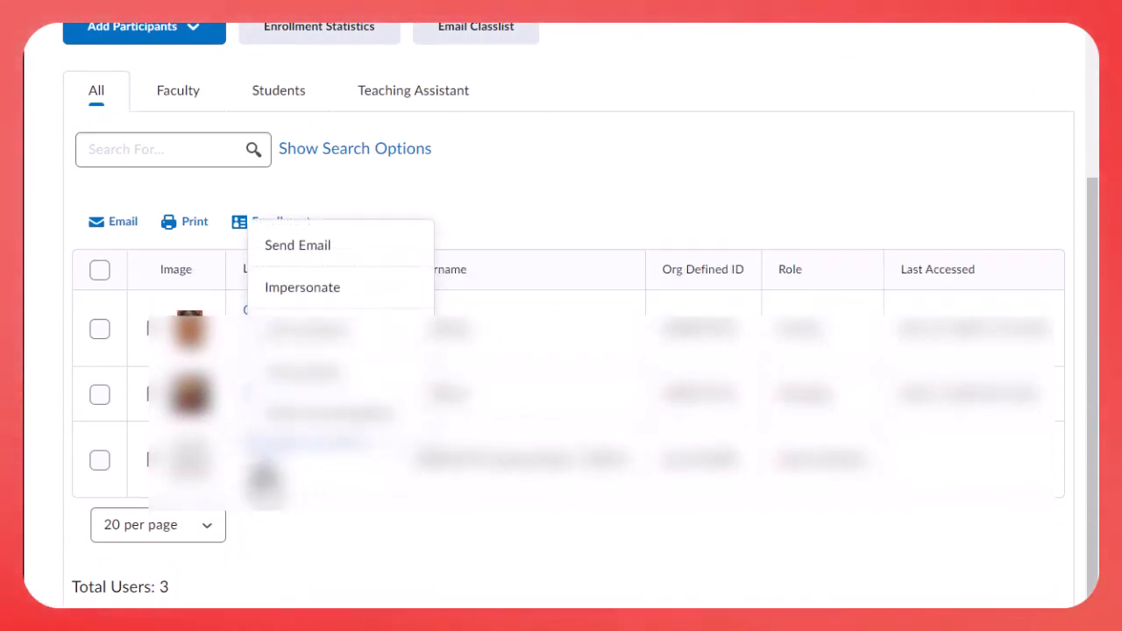
click(295, 288)
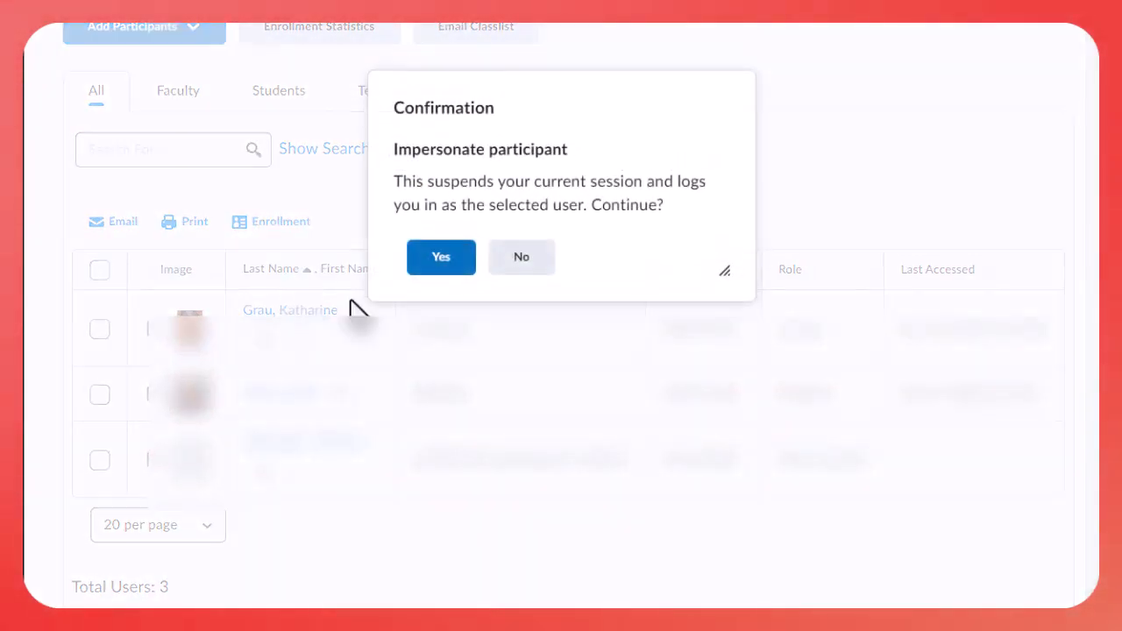
click(439, 265)
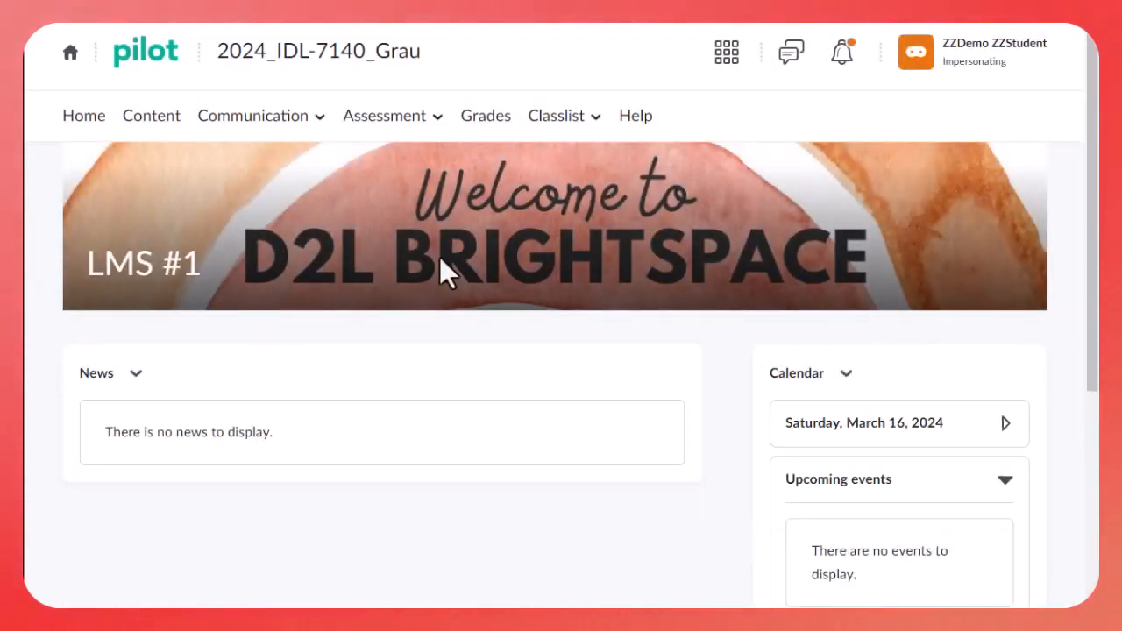
Examine the course grades as the demo student, dismissing the Pulse App banner to review the weekly categories and items
click(480, 124)
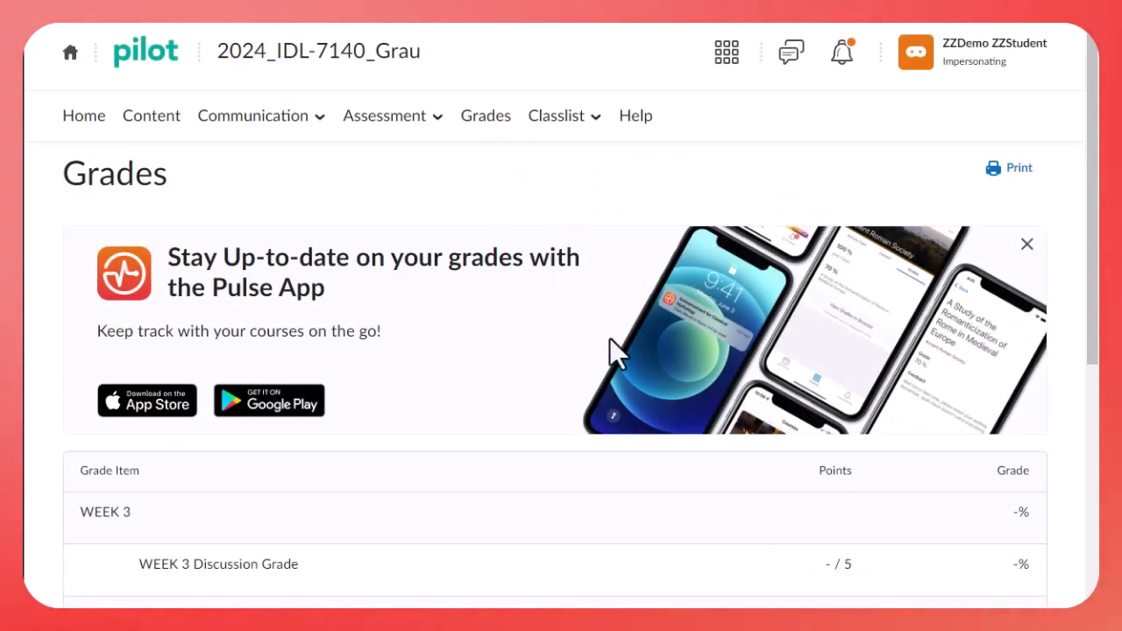
click(1028, 247)
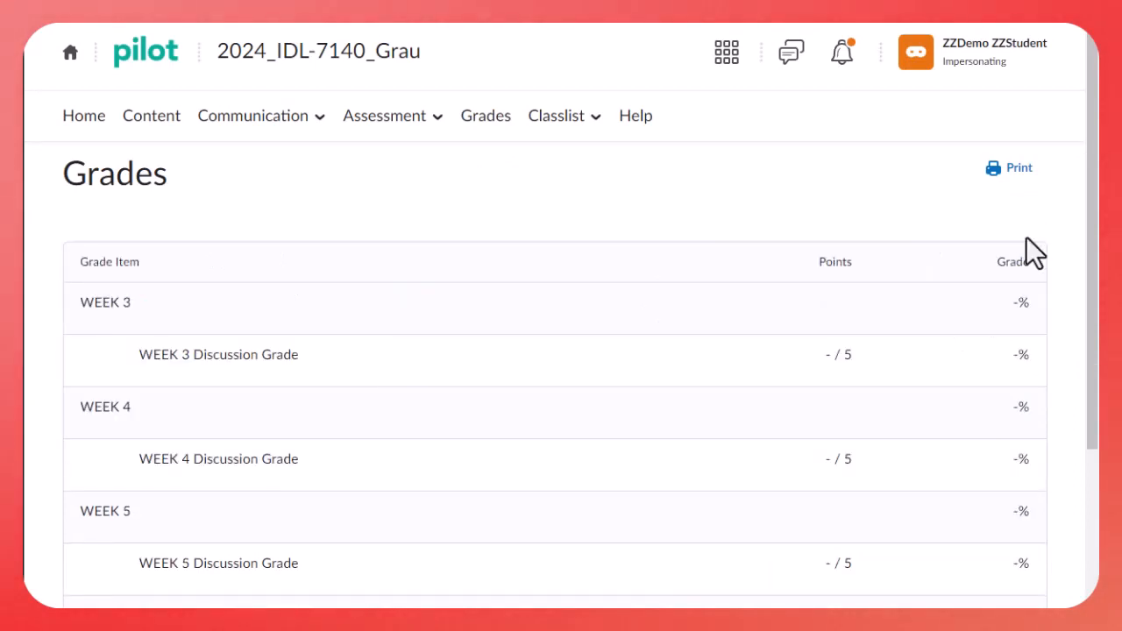
scroll(1026, 237, down, 3)
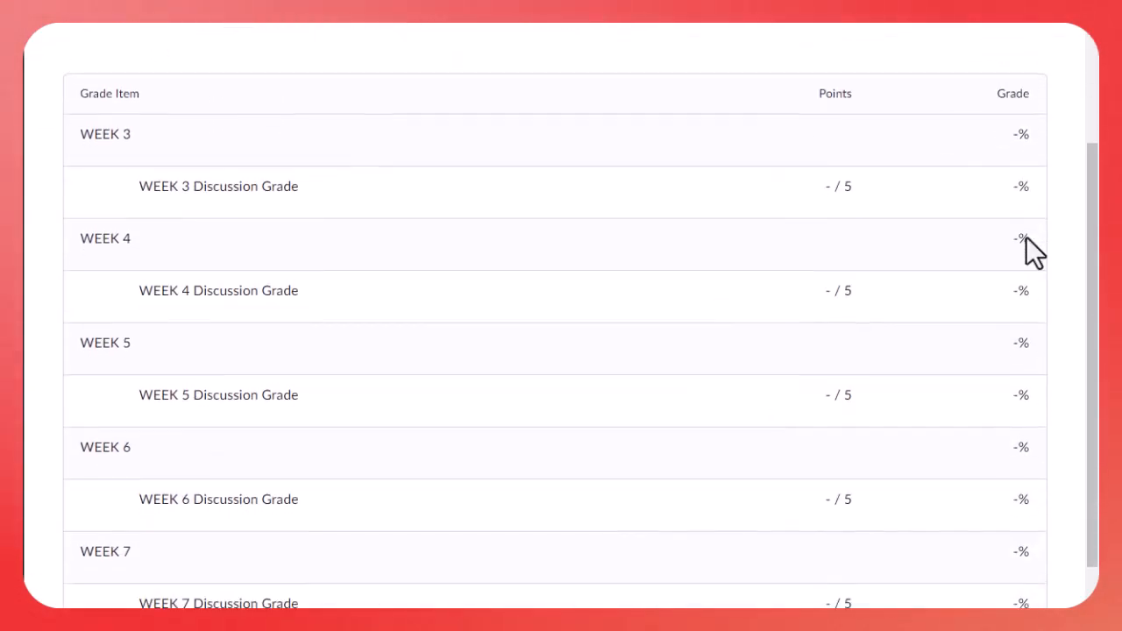